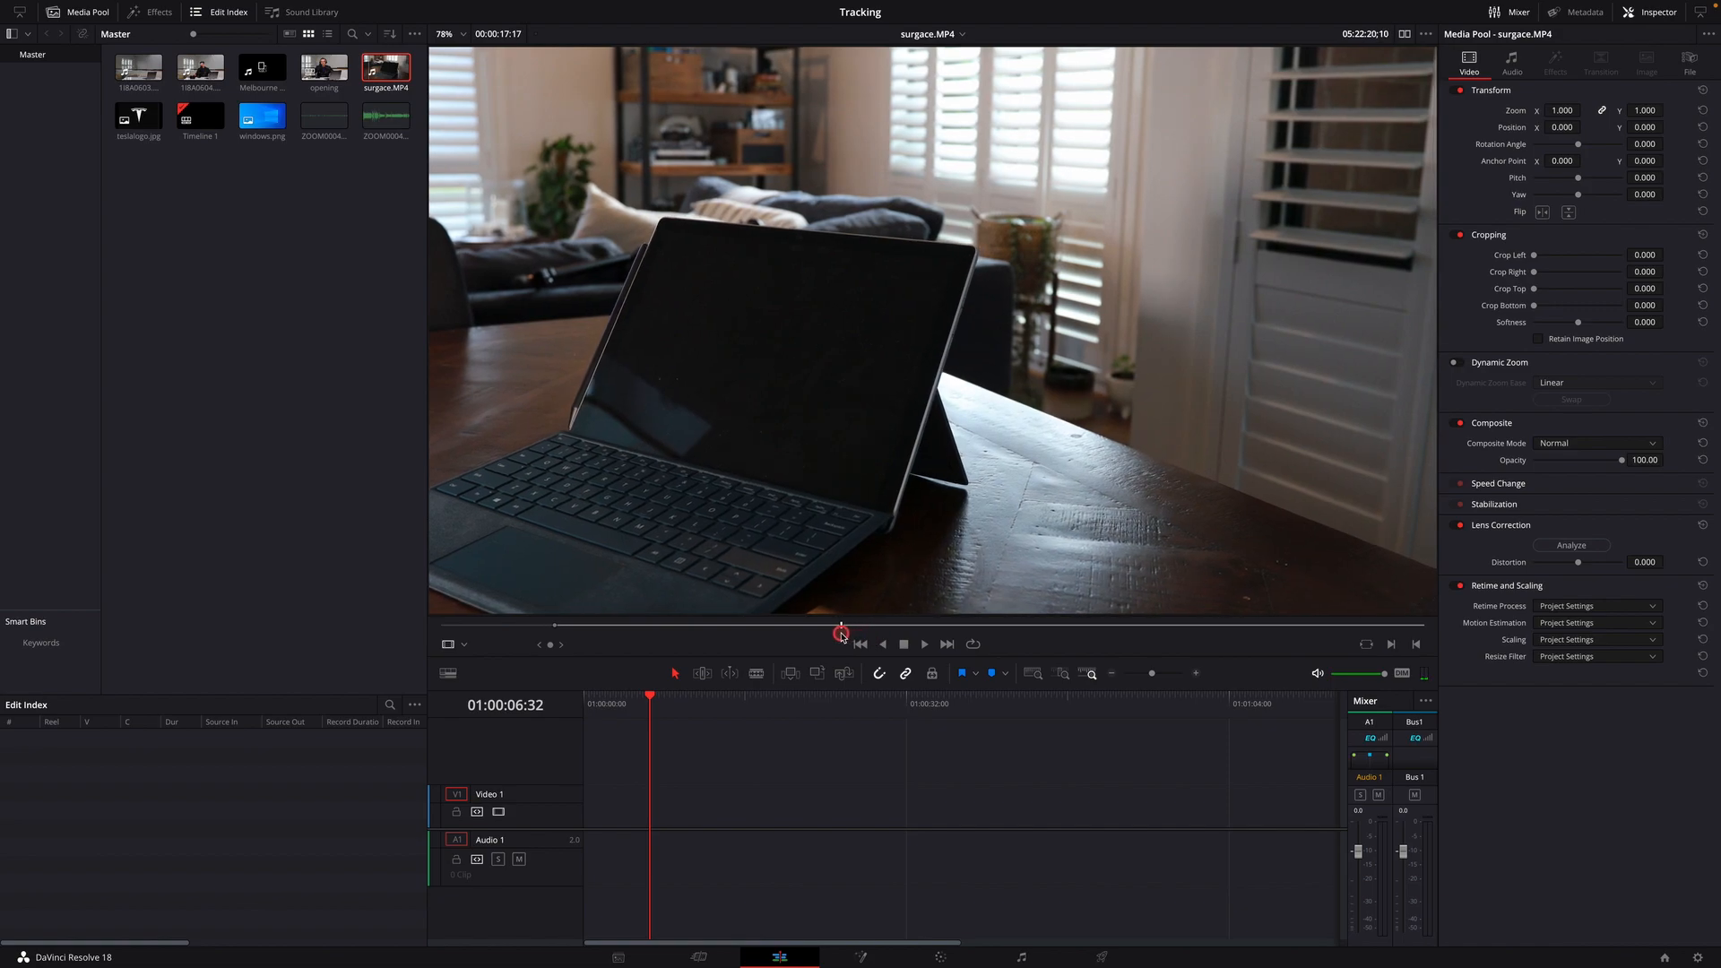
Mark the source section of surgace.MP4 and place its video only at the start of the Video 1 track.
left_click(1452, 663)
left_click(1416, 645)
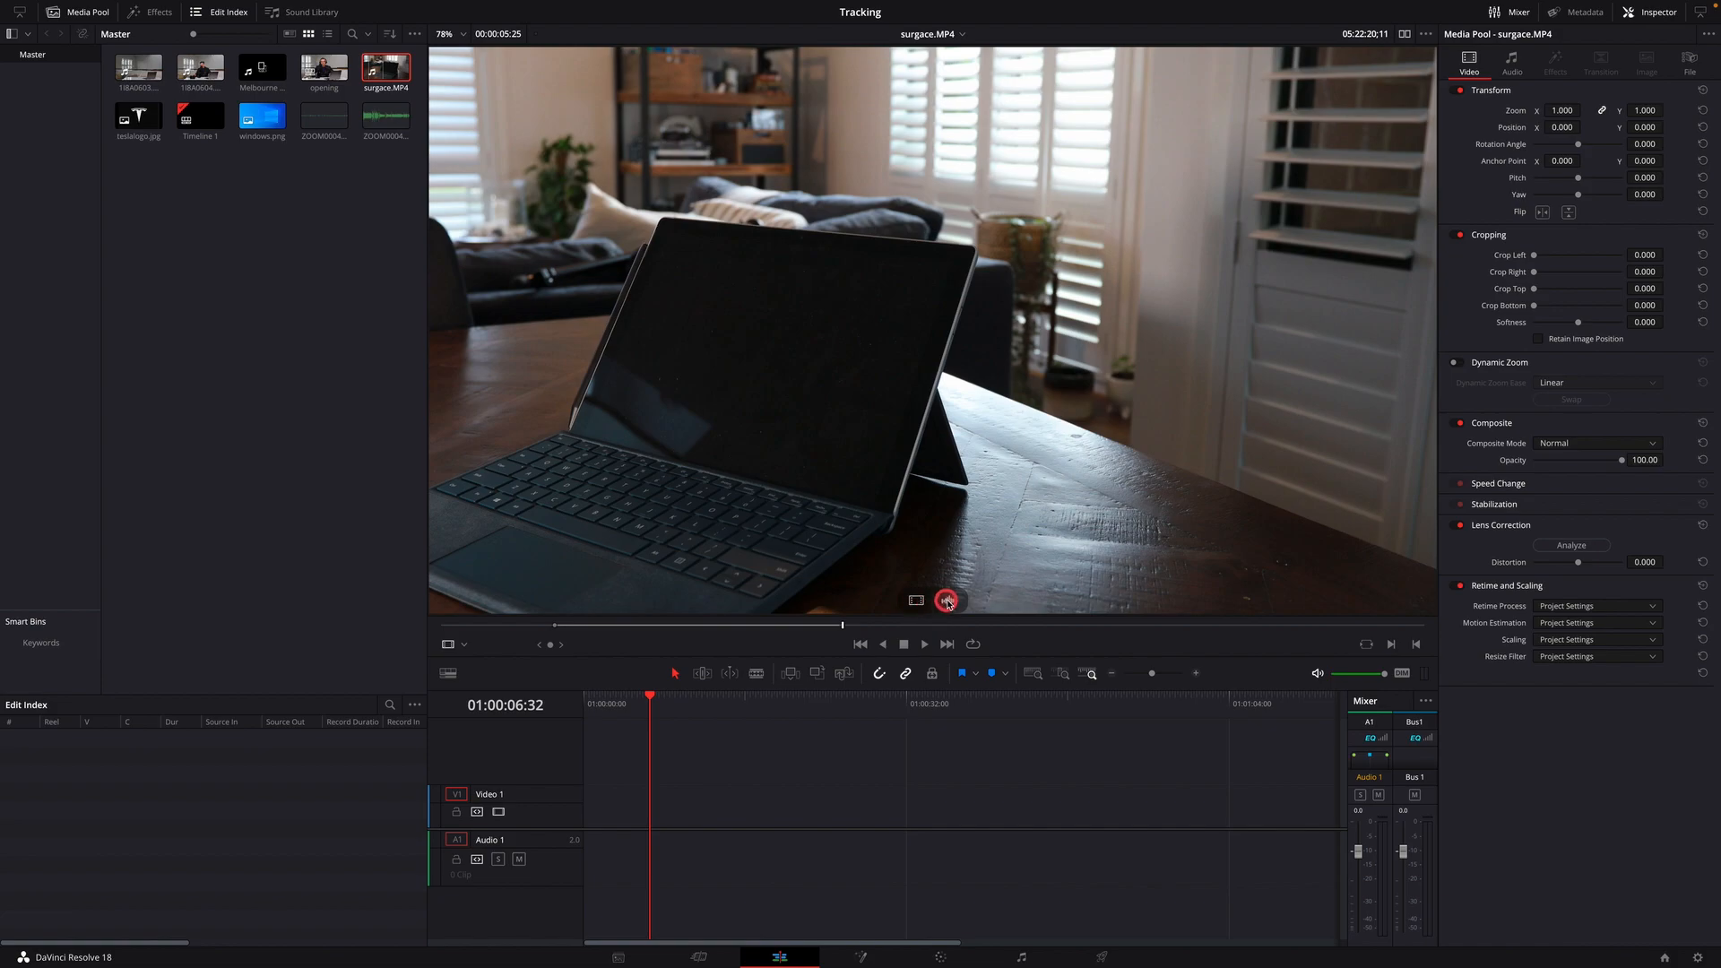
left_click_drag(915, 602, 578, 826)
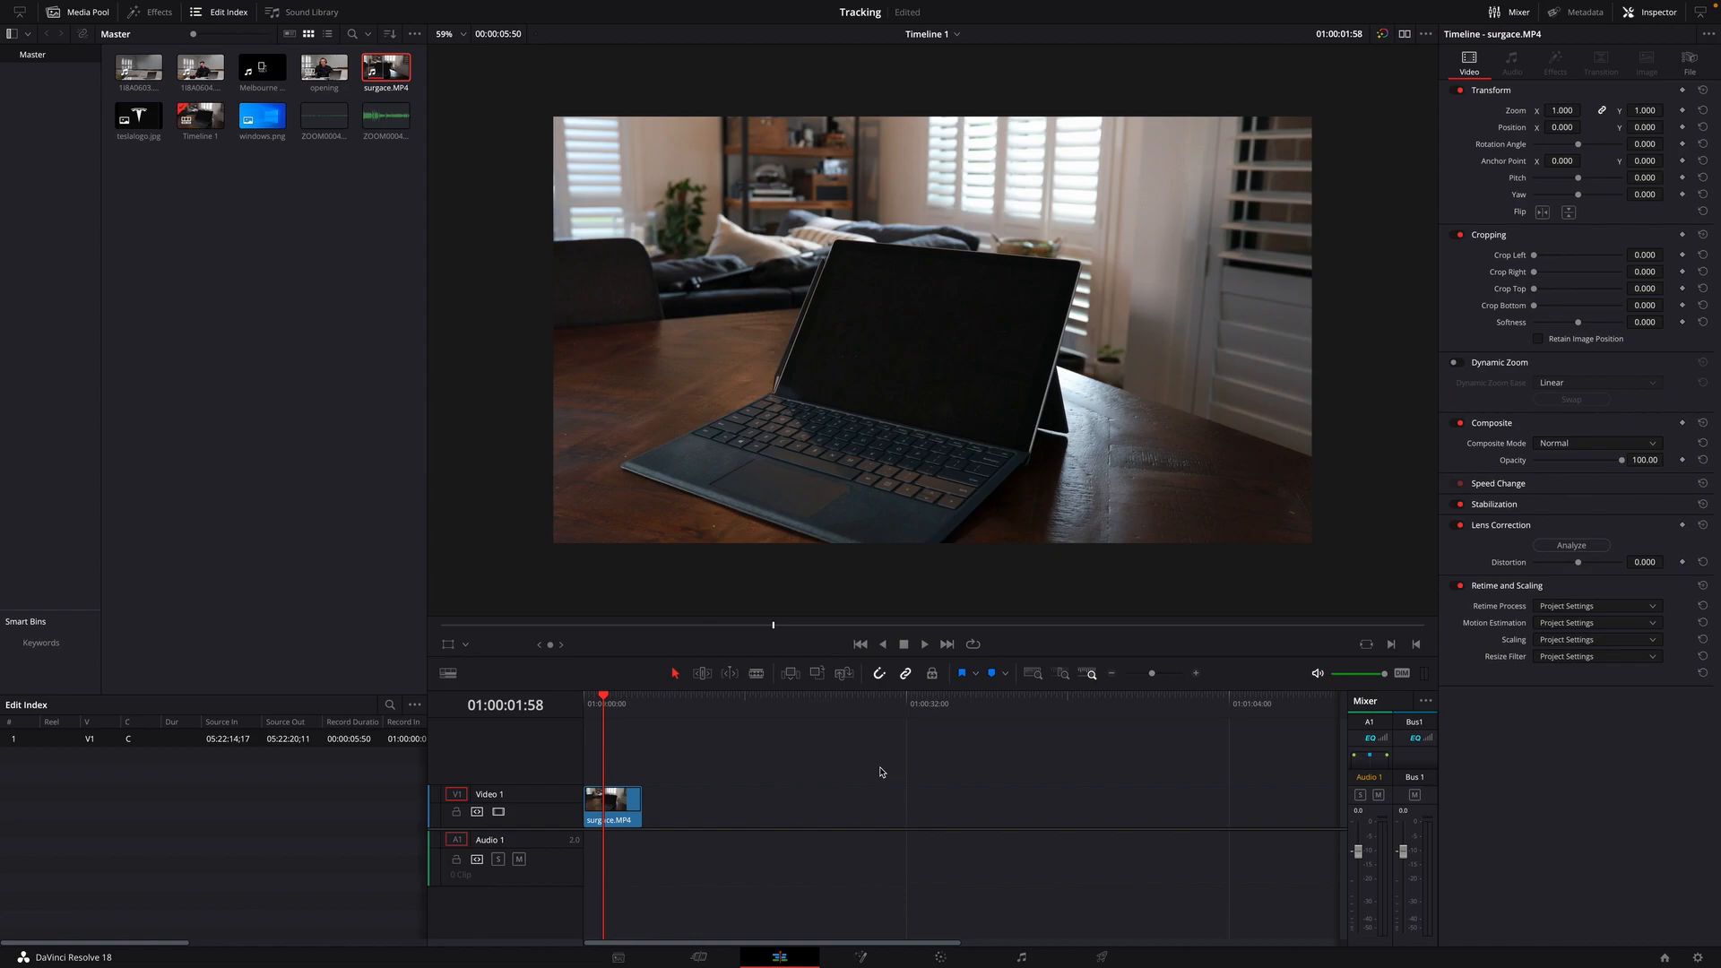
left_click_drag(895, 761, 935, 752)
Open the surgace.MP4 clip in Fusion and add a Planar Tracker node between MediaIn1 and MediaOut1.
left_click(861, 957)
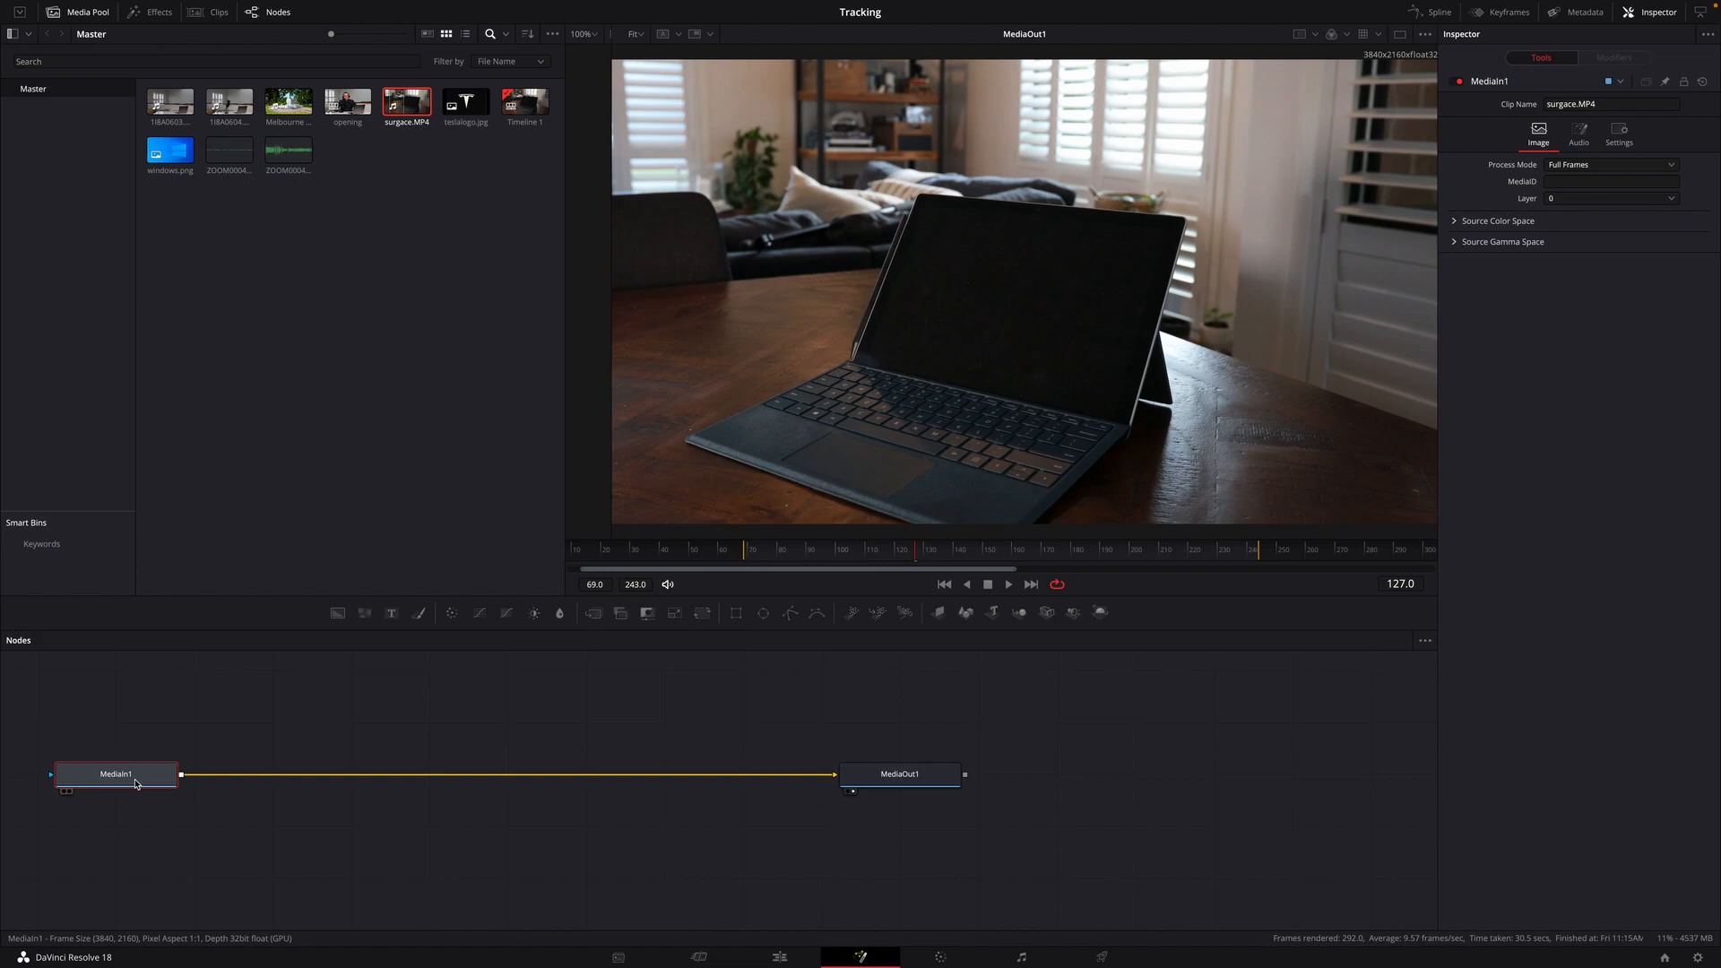
left_click(135, 783)
key("shift+space")
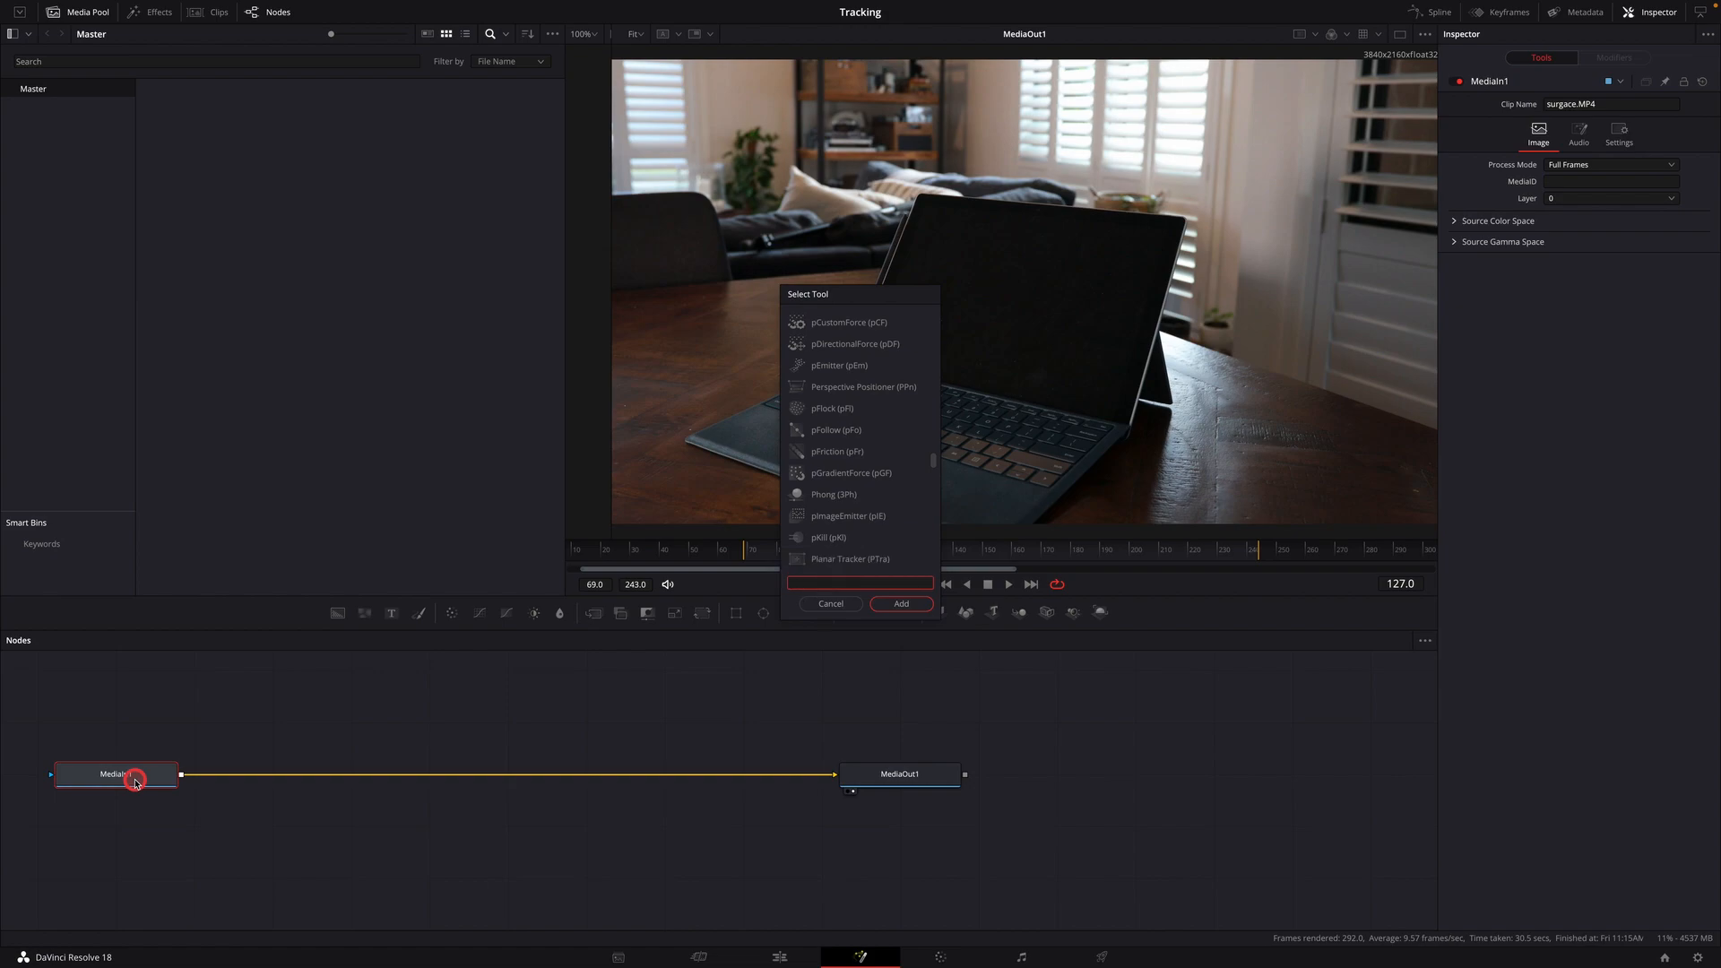
type("tracker")
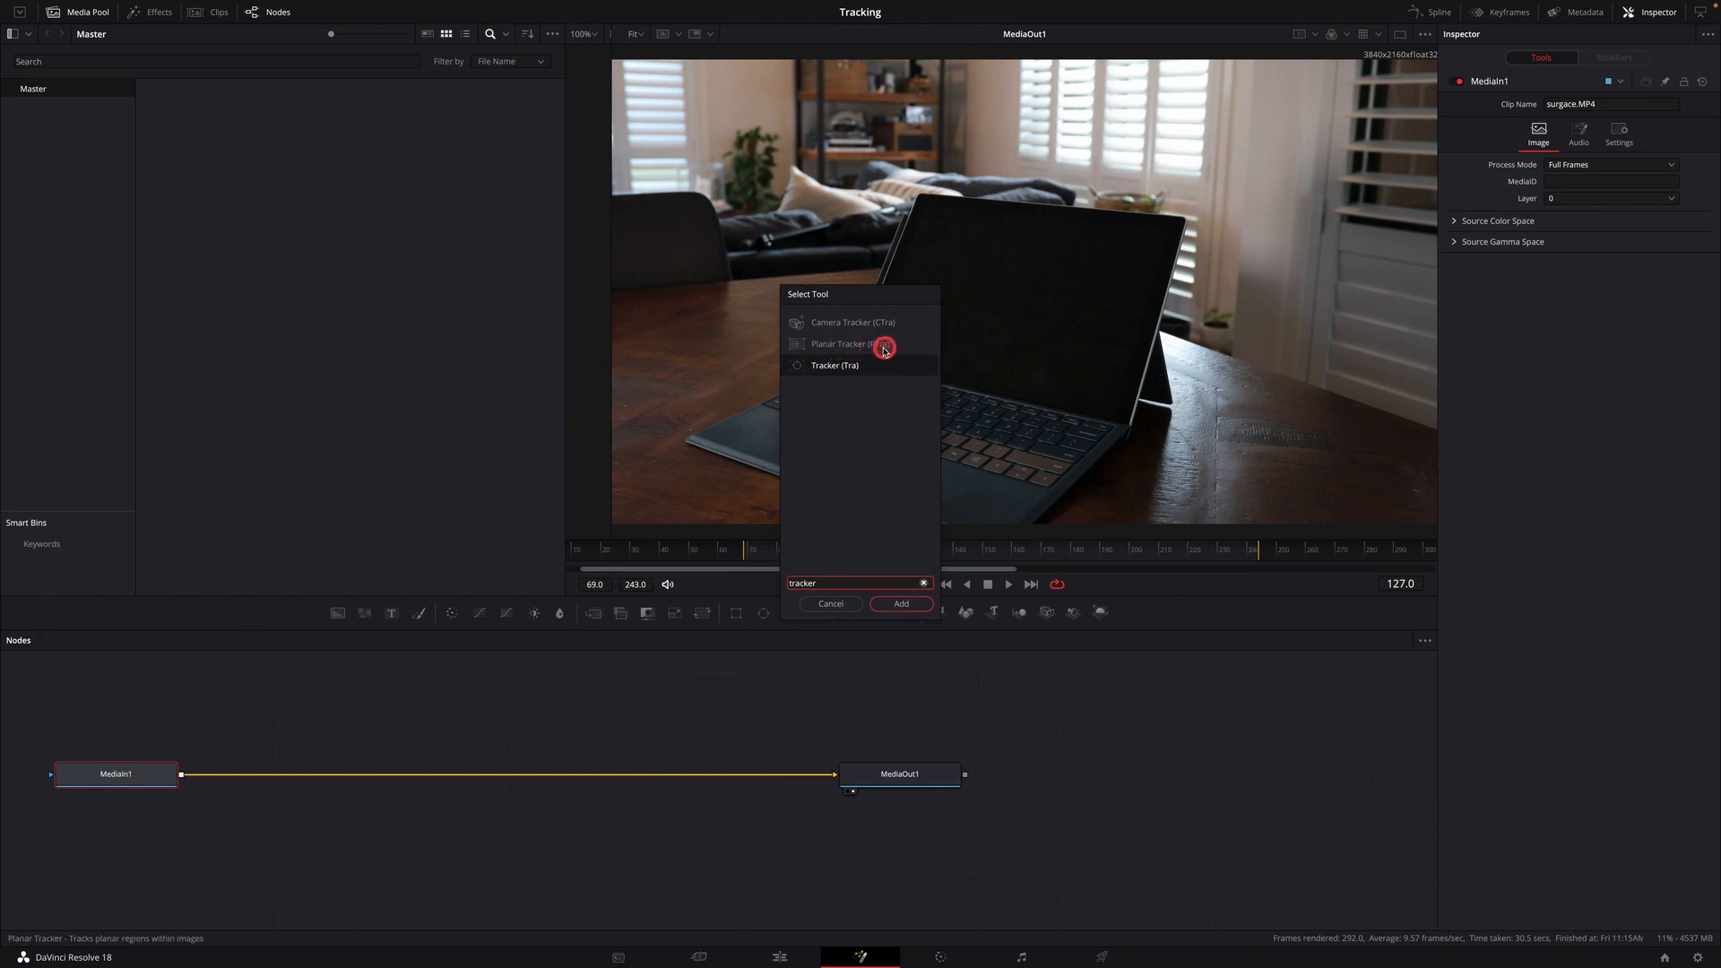
left_click(817, 350)
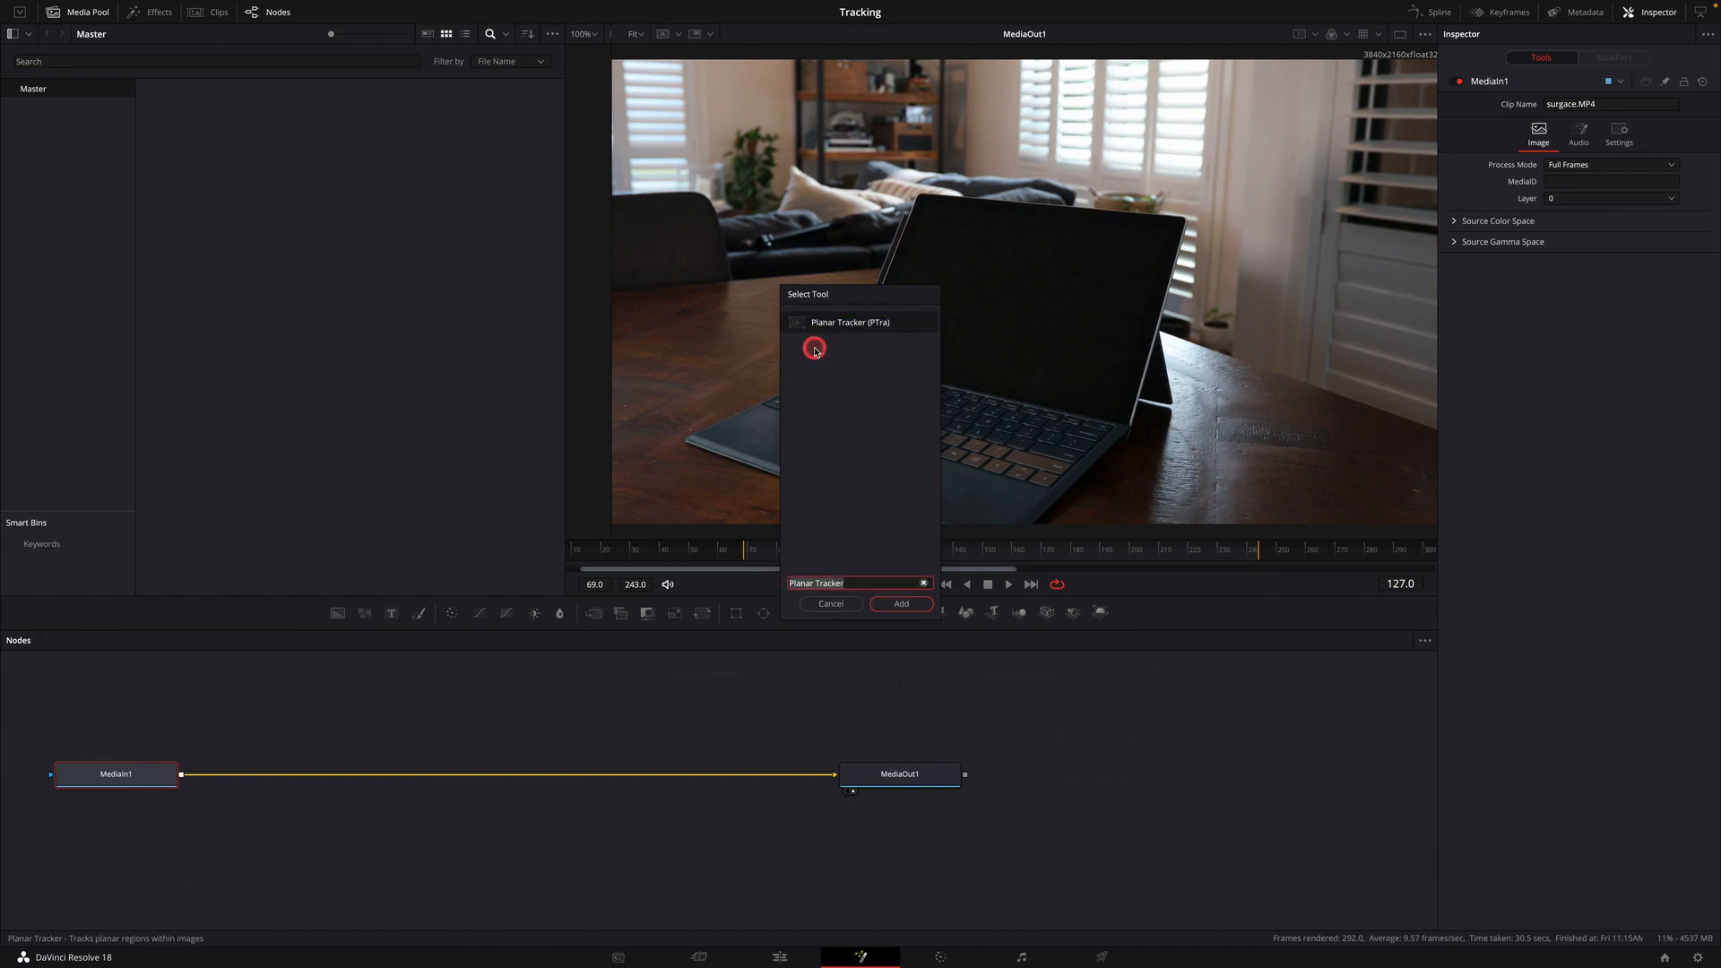
left_click(905, 605)
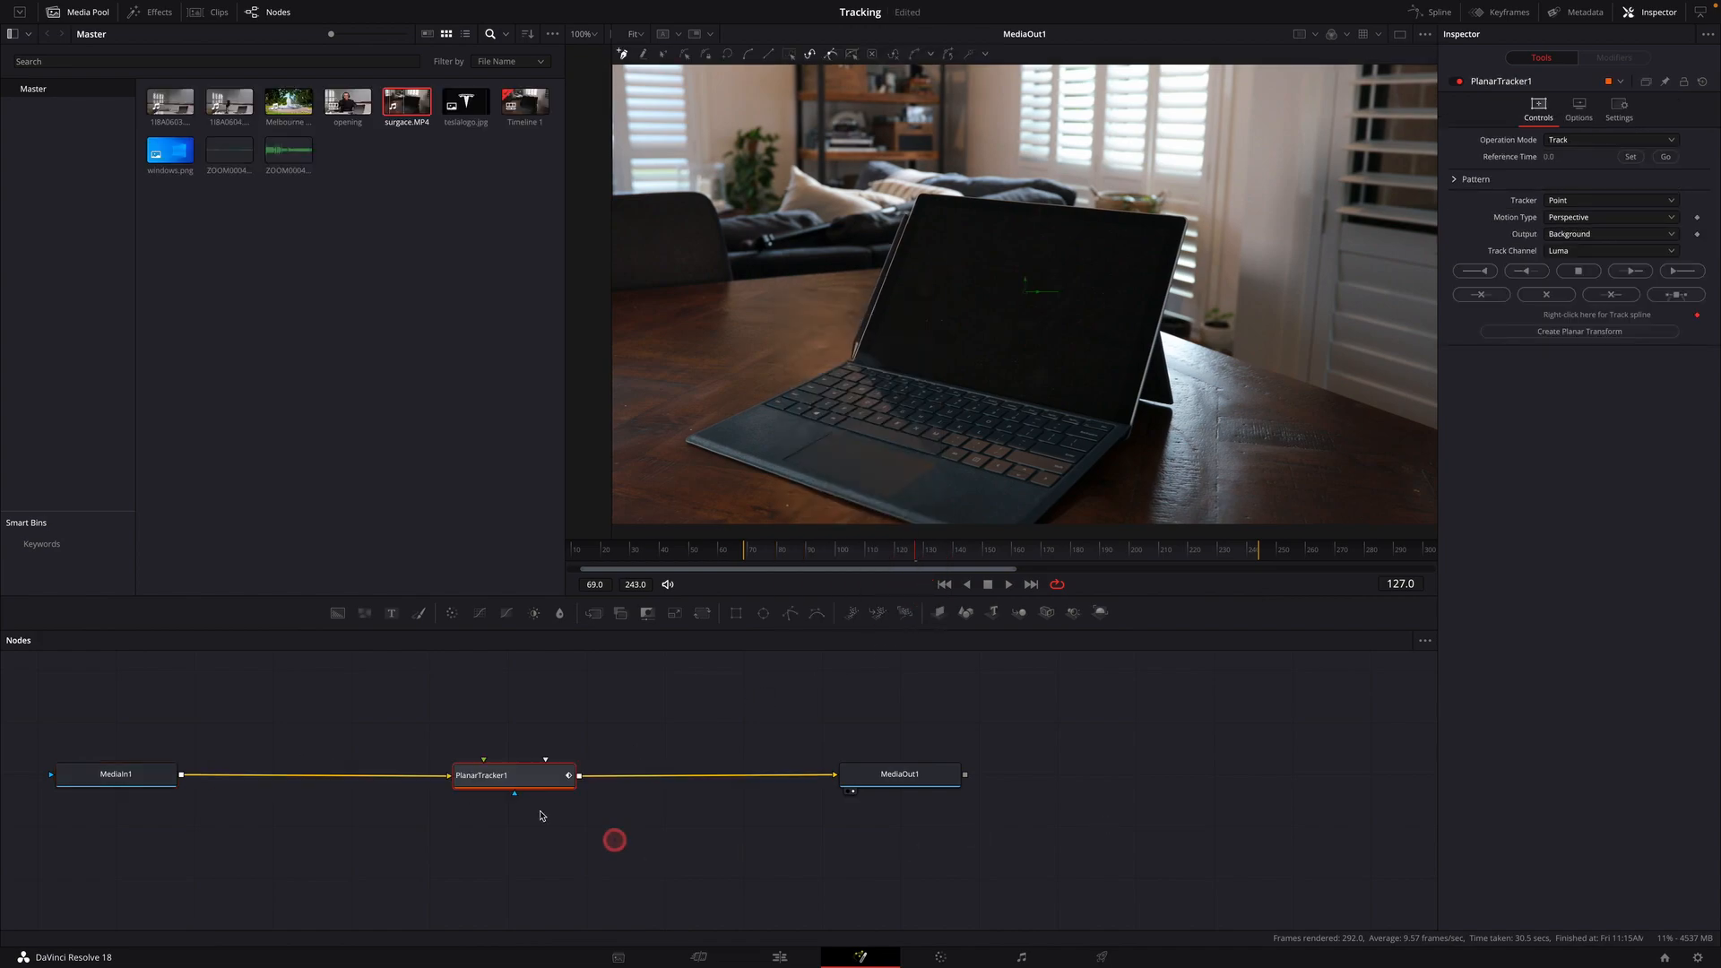
Keep the planar tracker's operation mode on Track and set its tracker type to Hybrid Point/Area.
left_click(529, 775)
left_click(1586, 141)
left_click(1587, 141)
left_click(1592, 143)
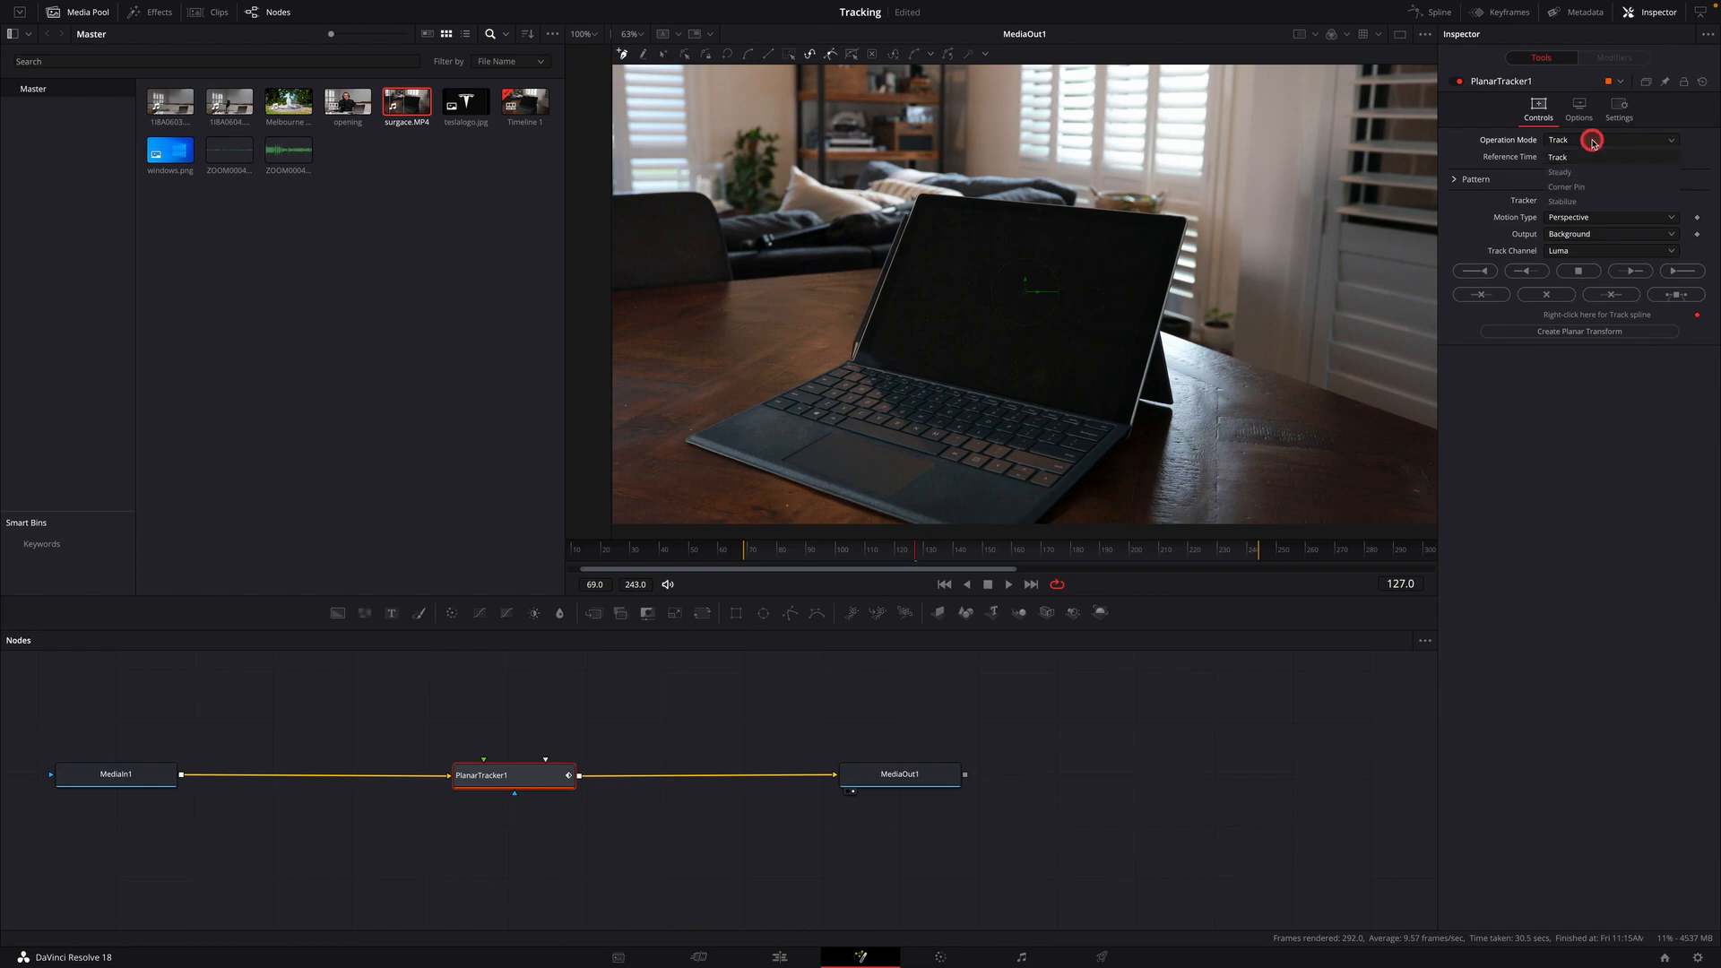
left_click(1596, 148)
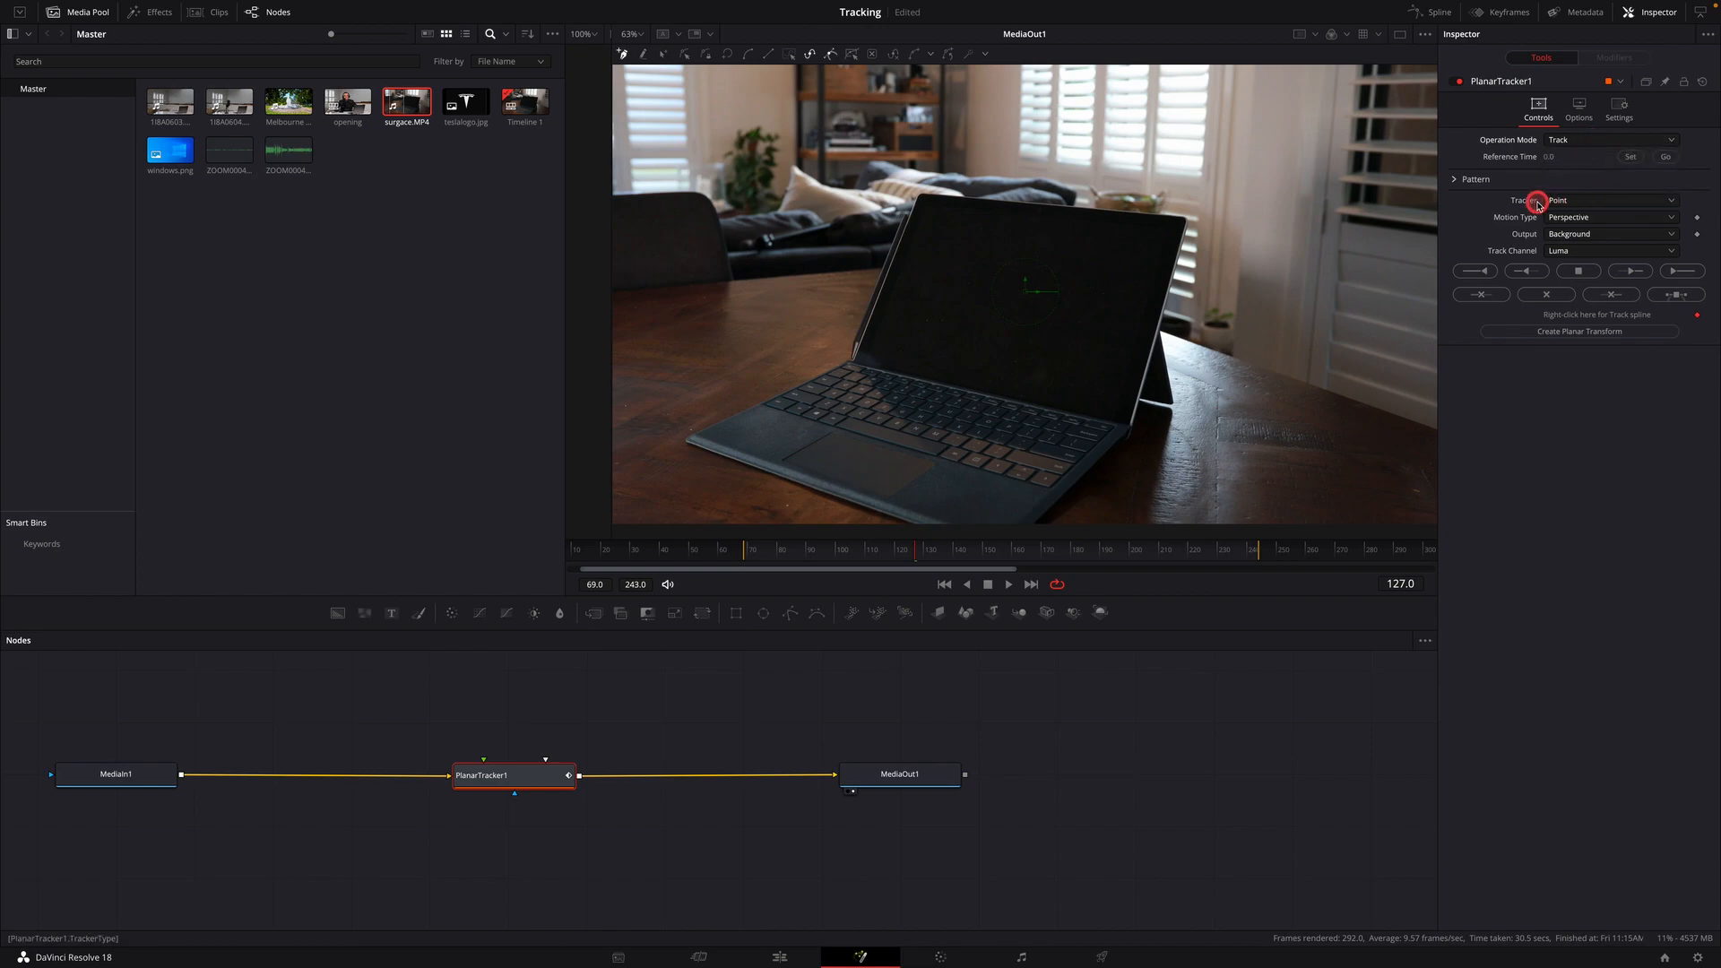
left_click(1599, 203)
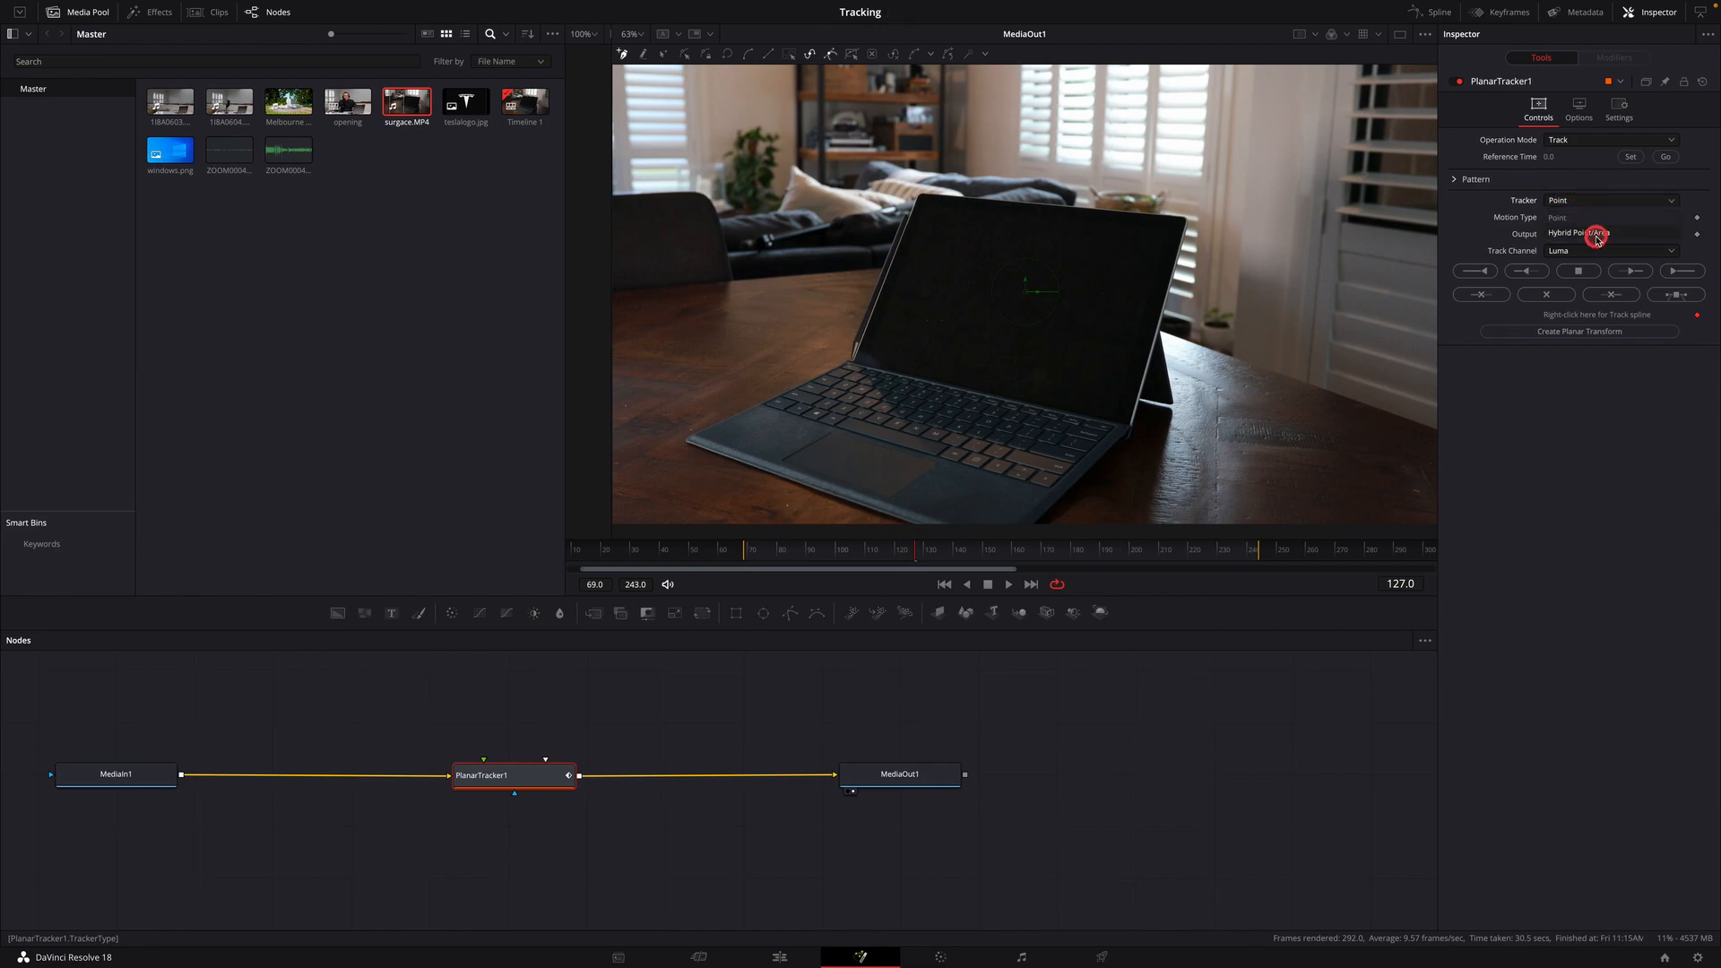
left_click(1596, 236)
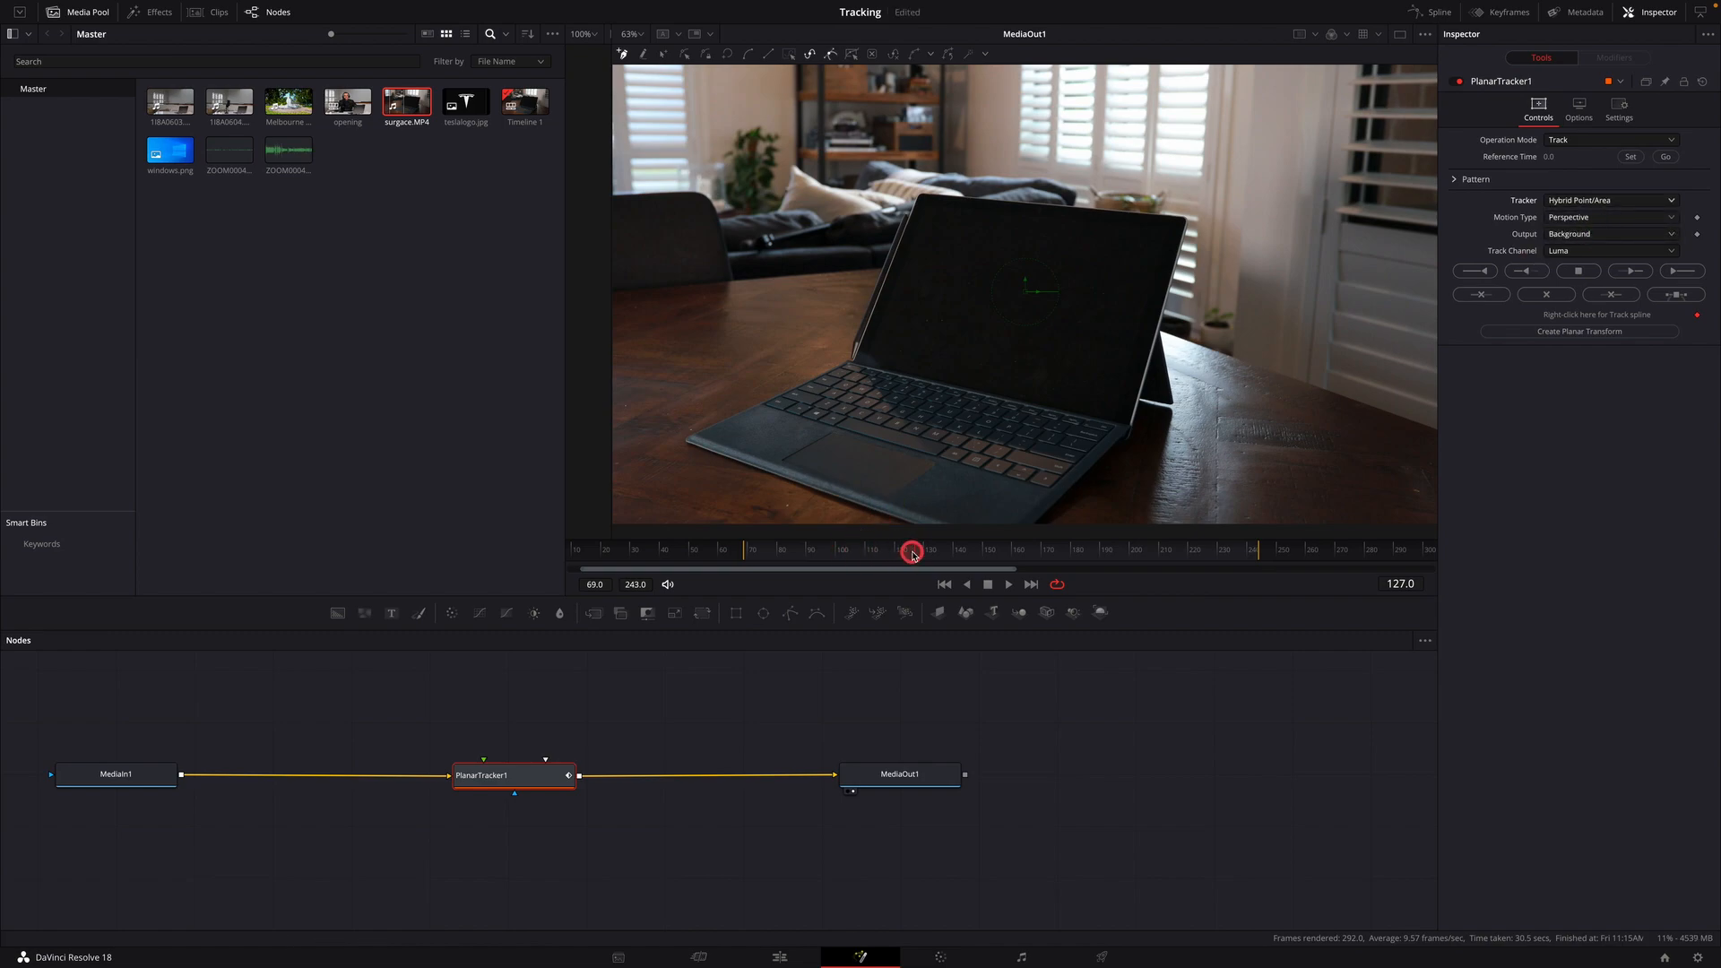
Go to frame 69 and draw a closed four-corner tracking outline around the laptop screen.
left_click_drag(916, 552, 746, 562)
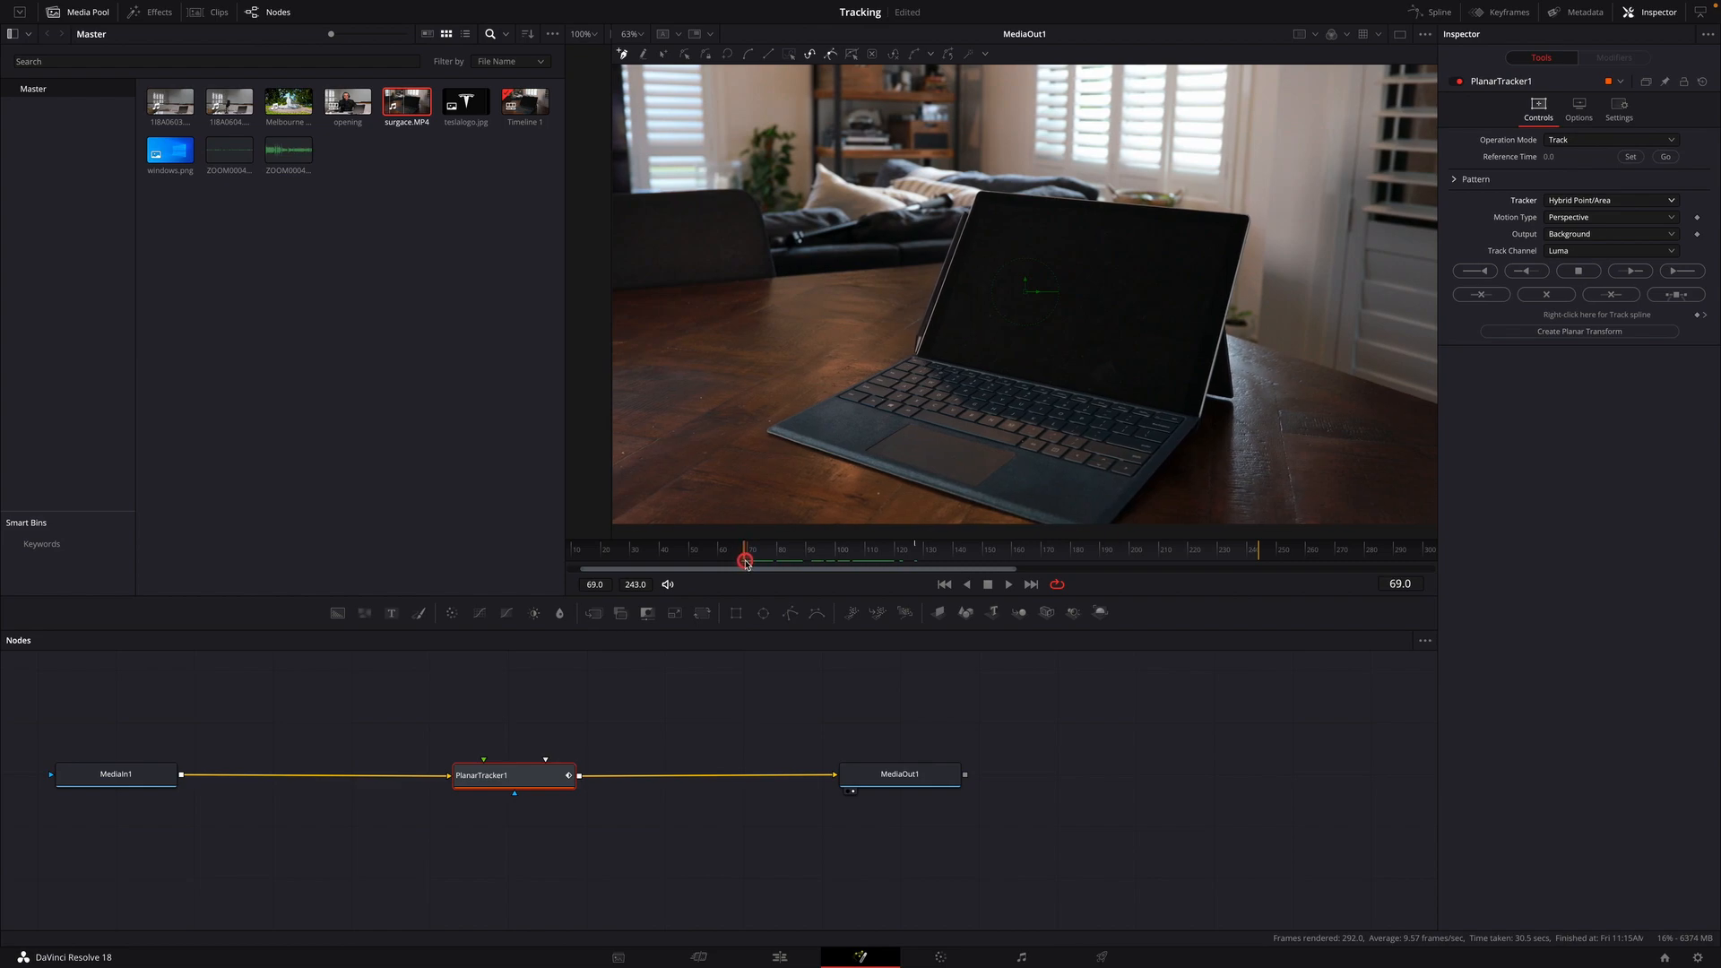
left_click(981, 193)
left_click(1250, 217)
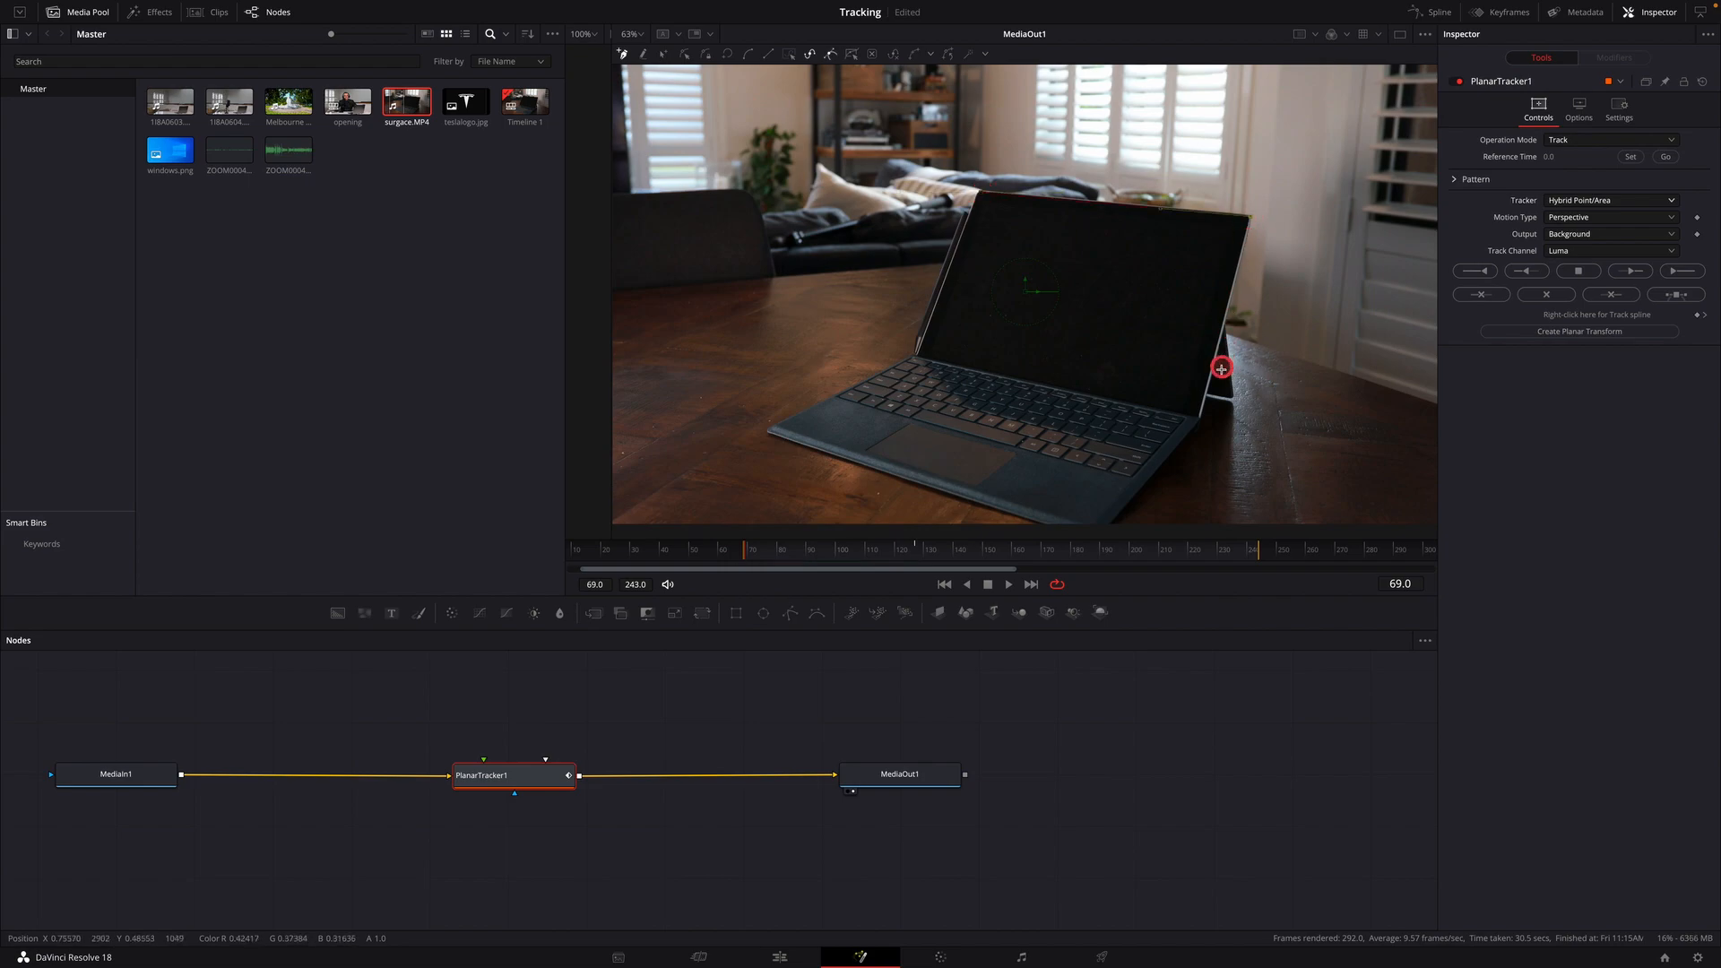
left_click(1198, 419)
left_click(915, 357)
left_click(970, 210)
Set frame 69 as the reference time and track the outlined laptop screen forward to the end of the clip.
left_click(633, 35)
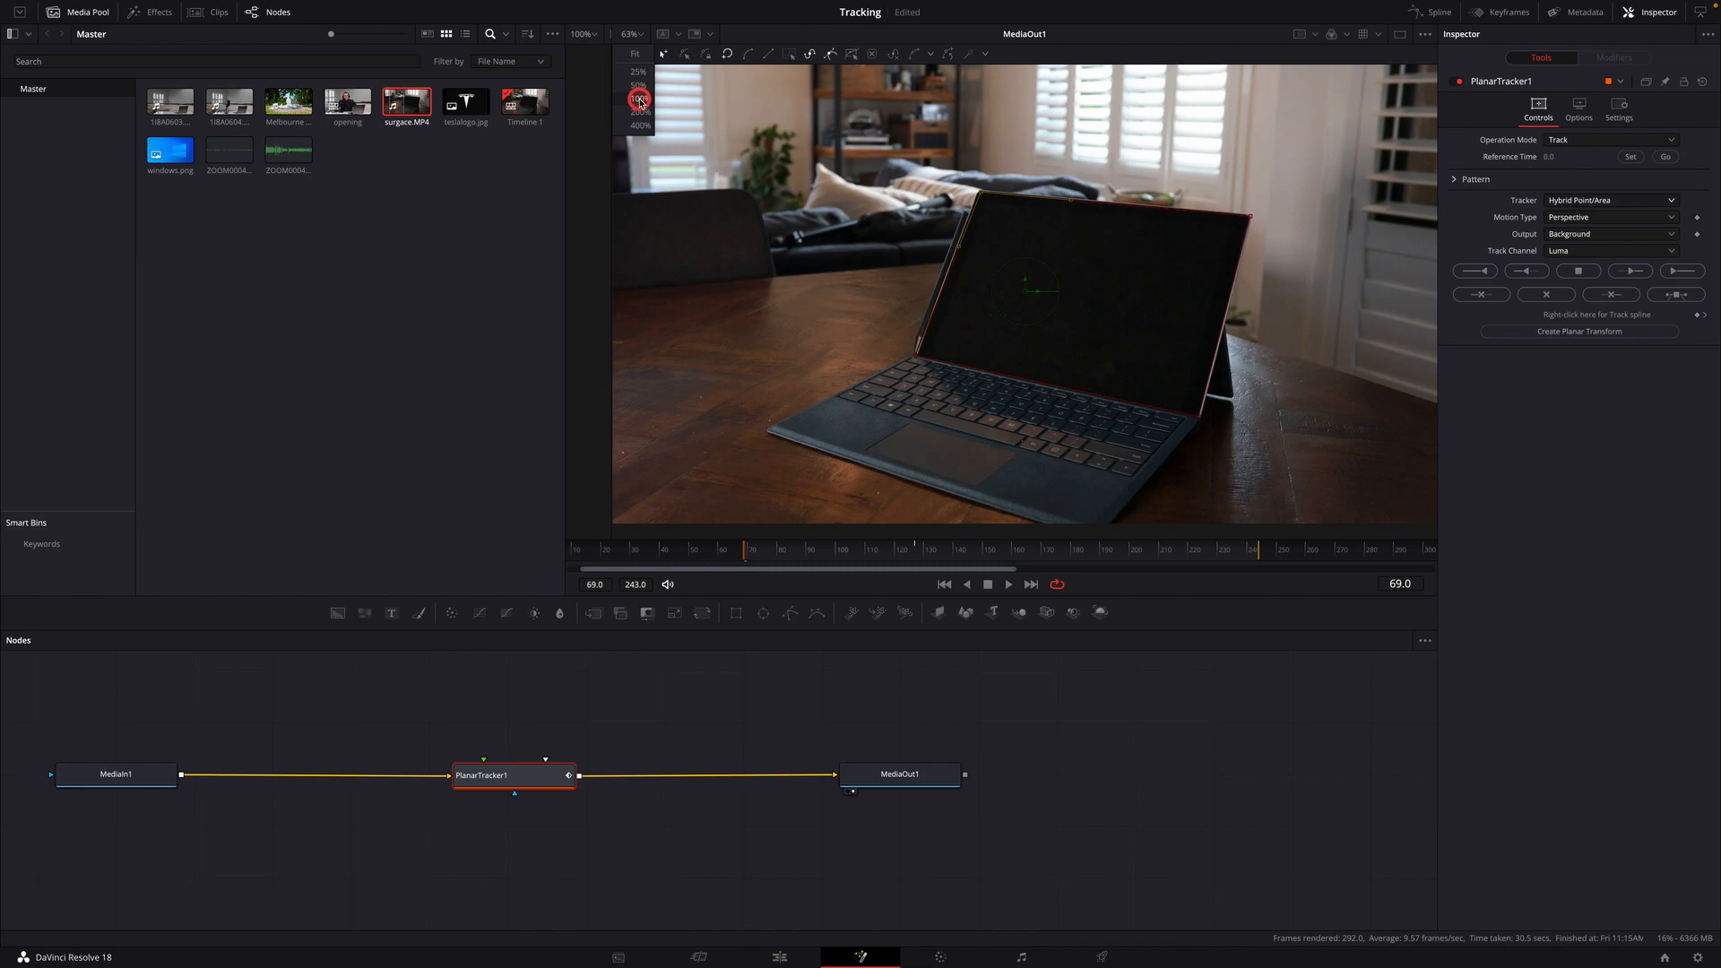
left_click(639, 100)
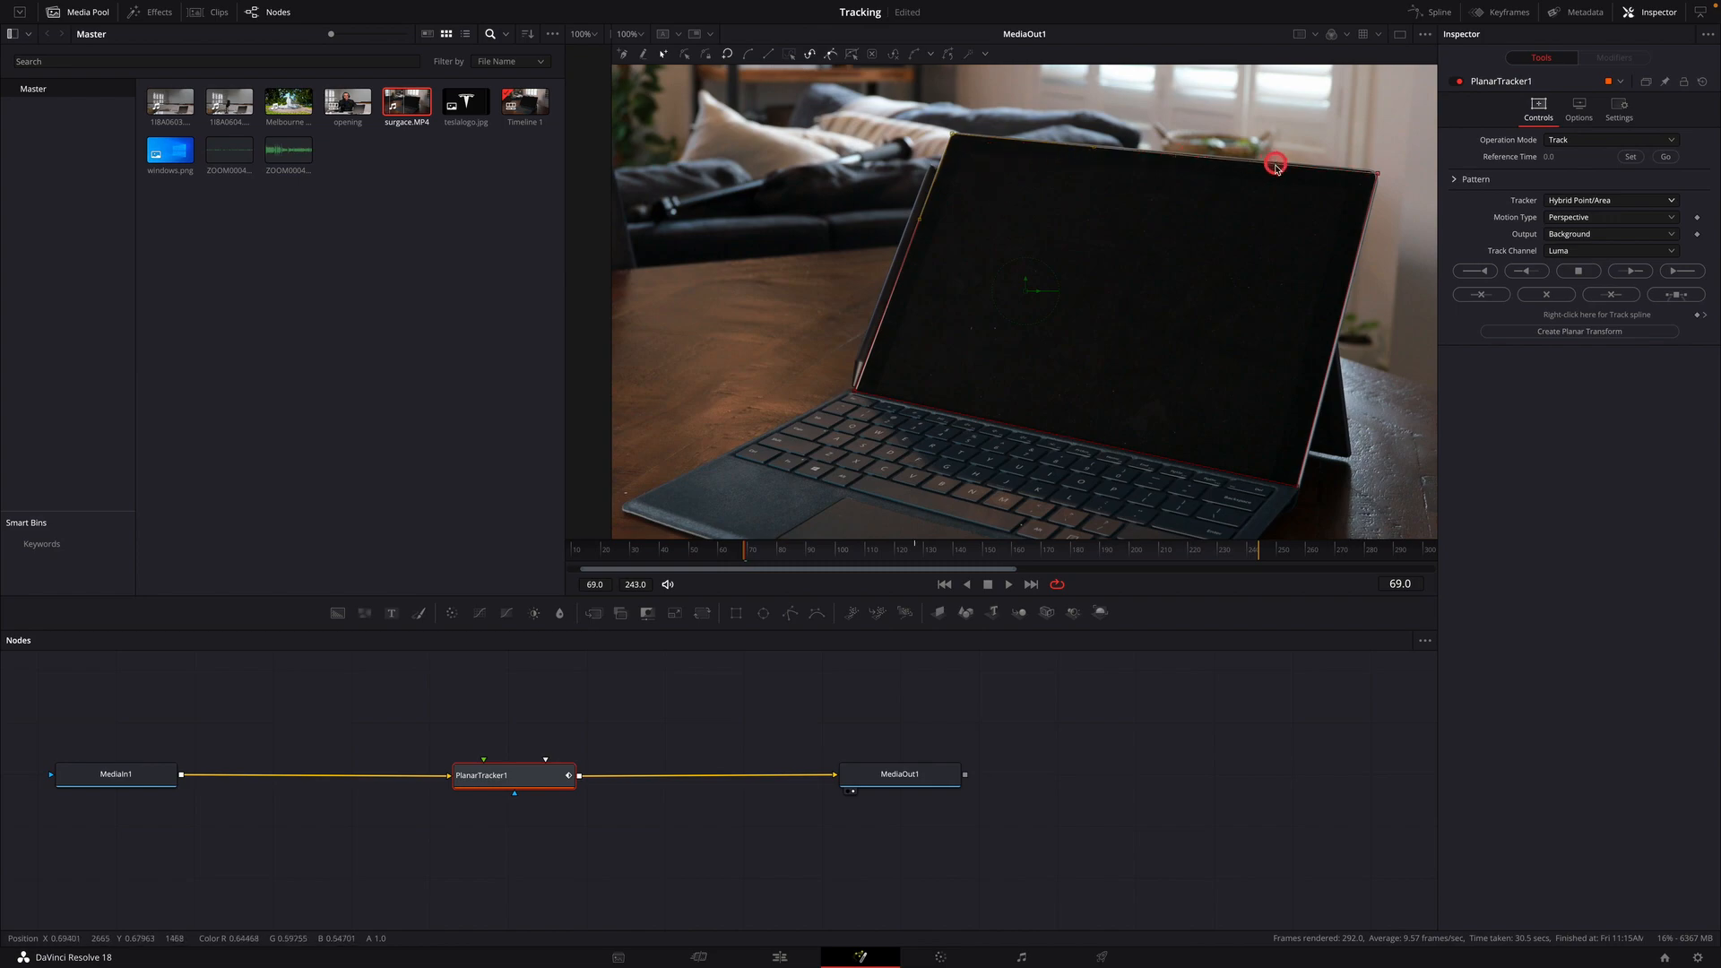
left_click(1630, 157)
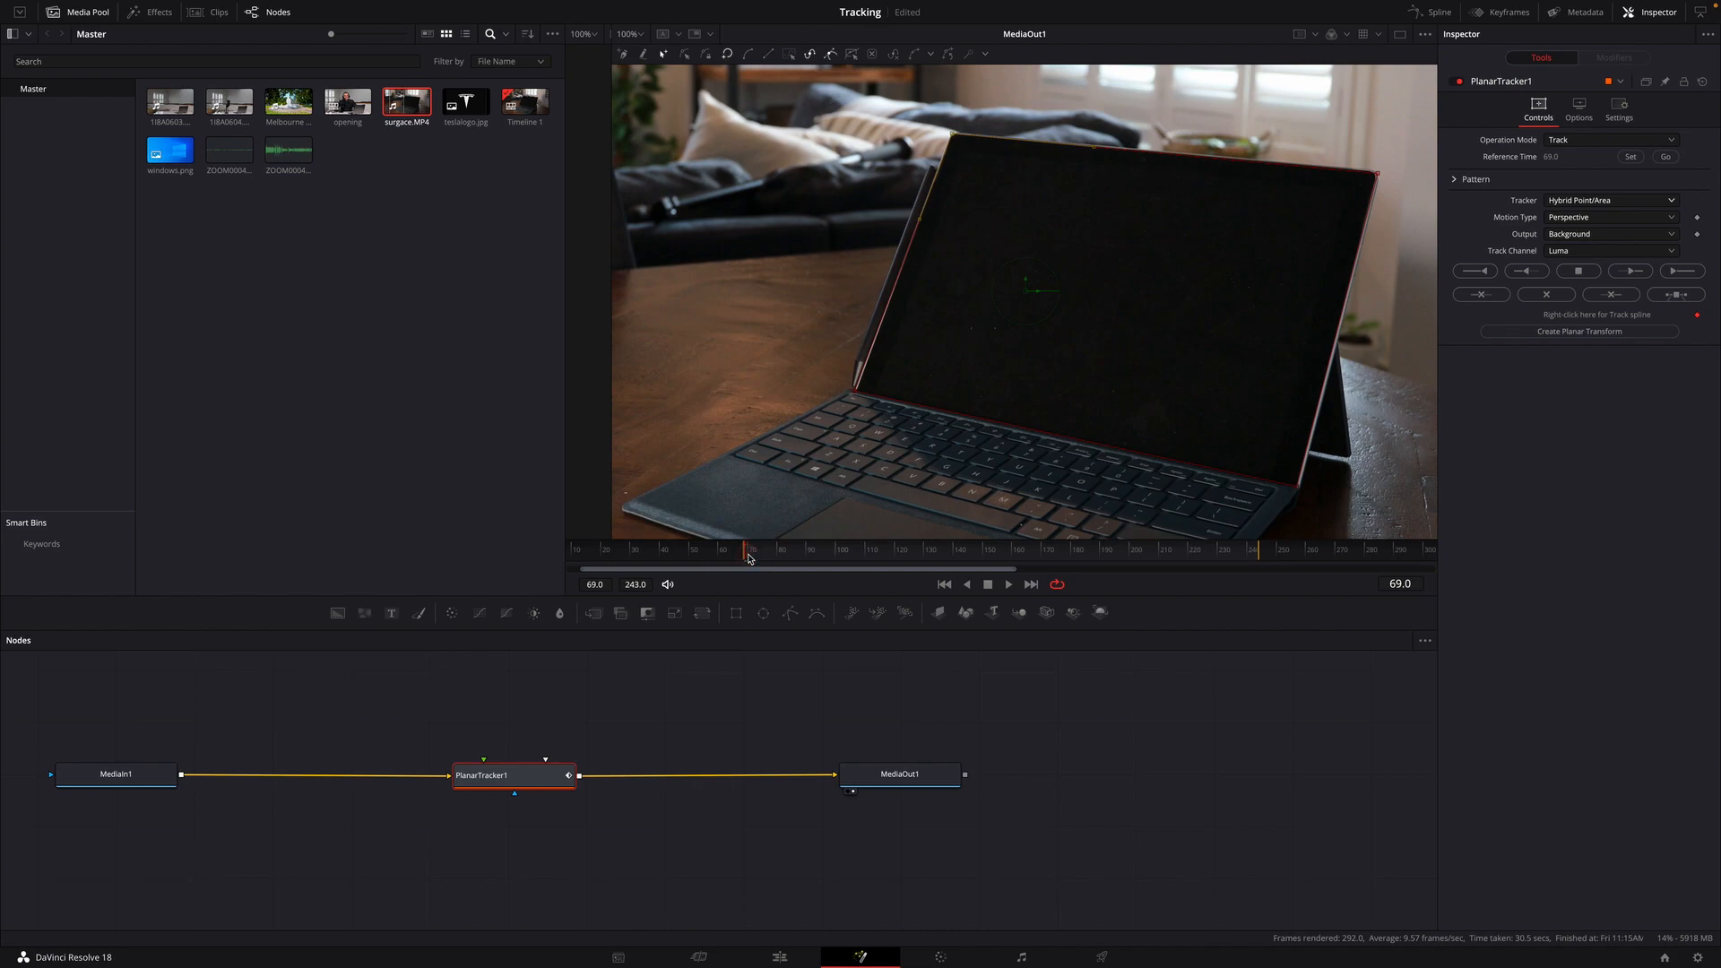
left_click(1678, 273)
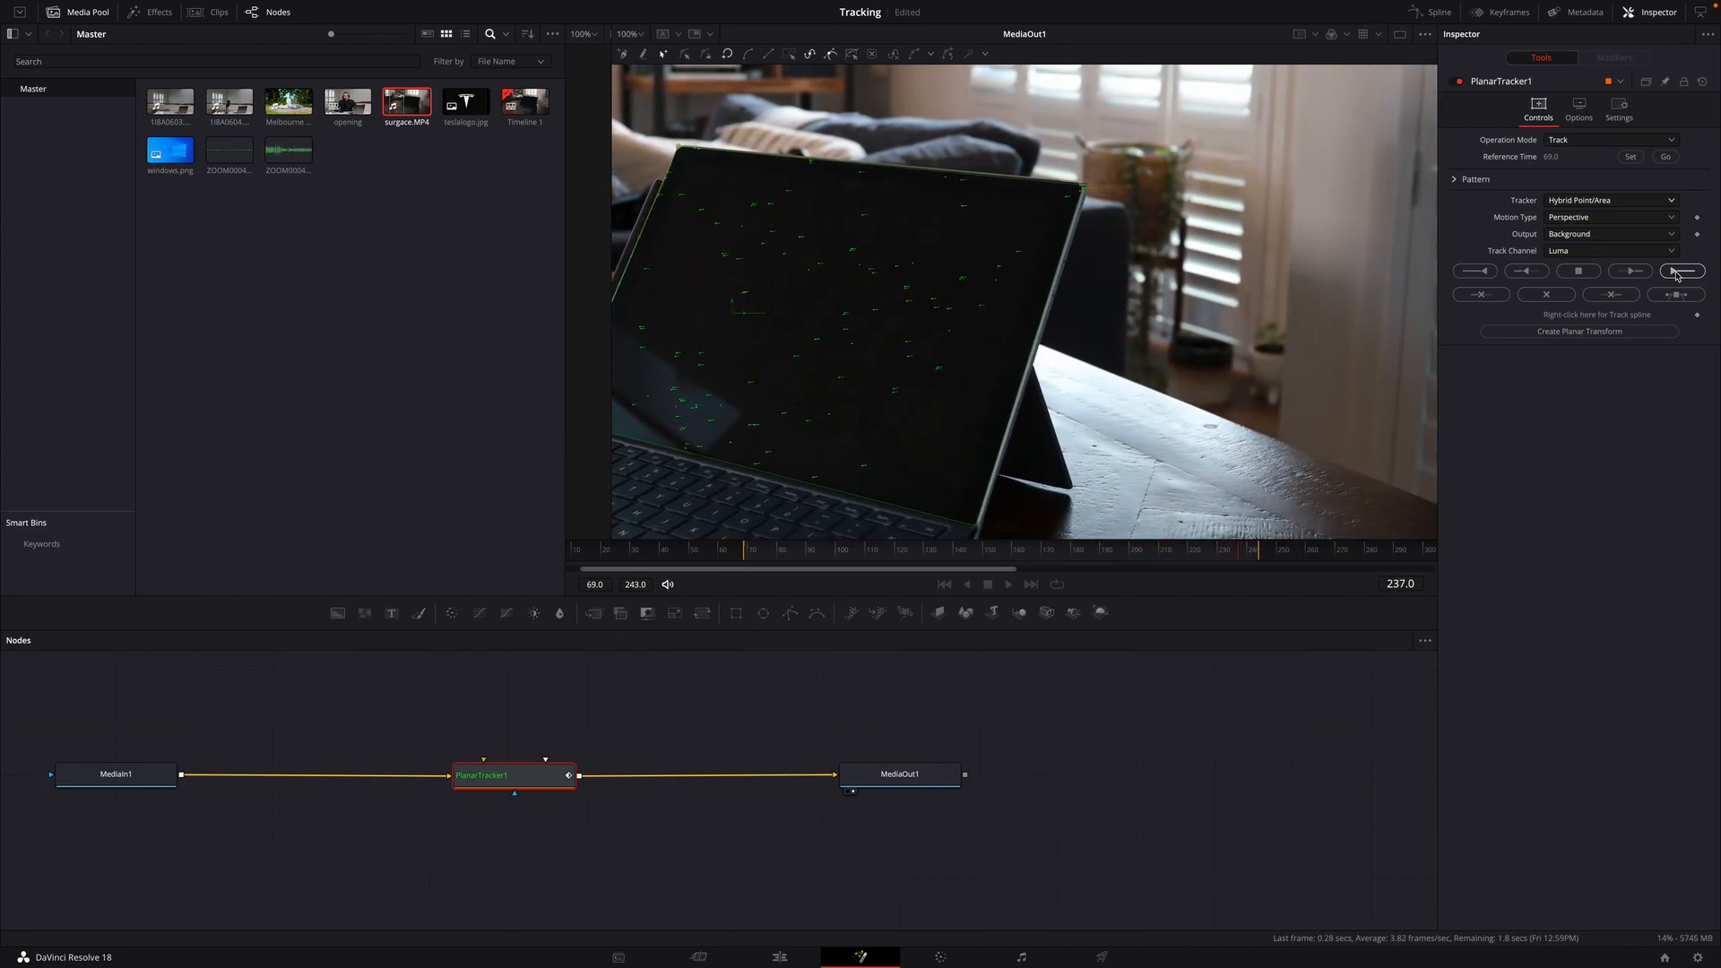
Play back the tracked clip to check how the outline follows the laptop screen.
left_click(1009, 587)
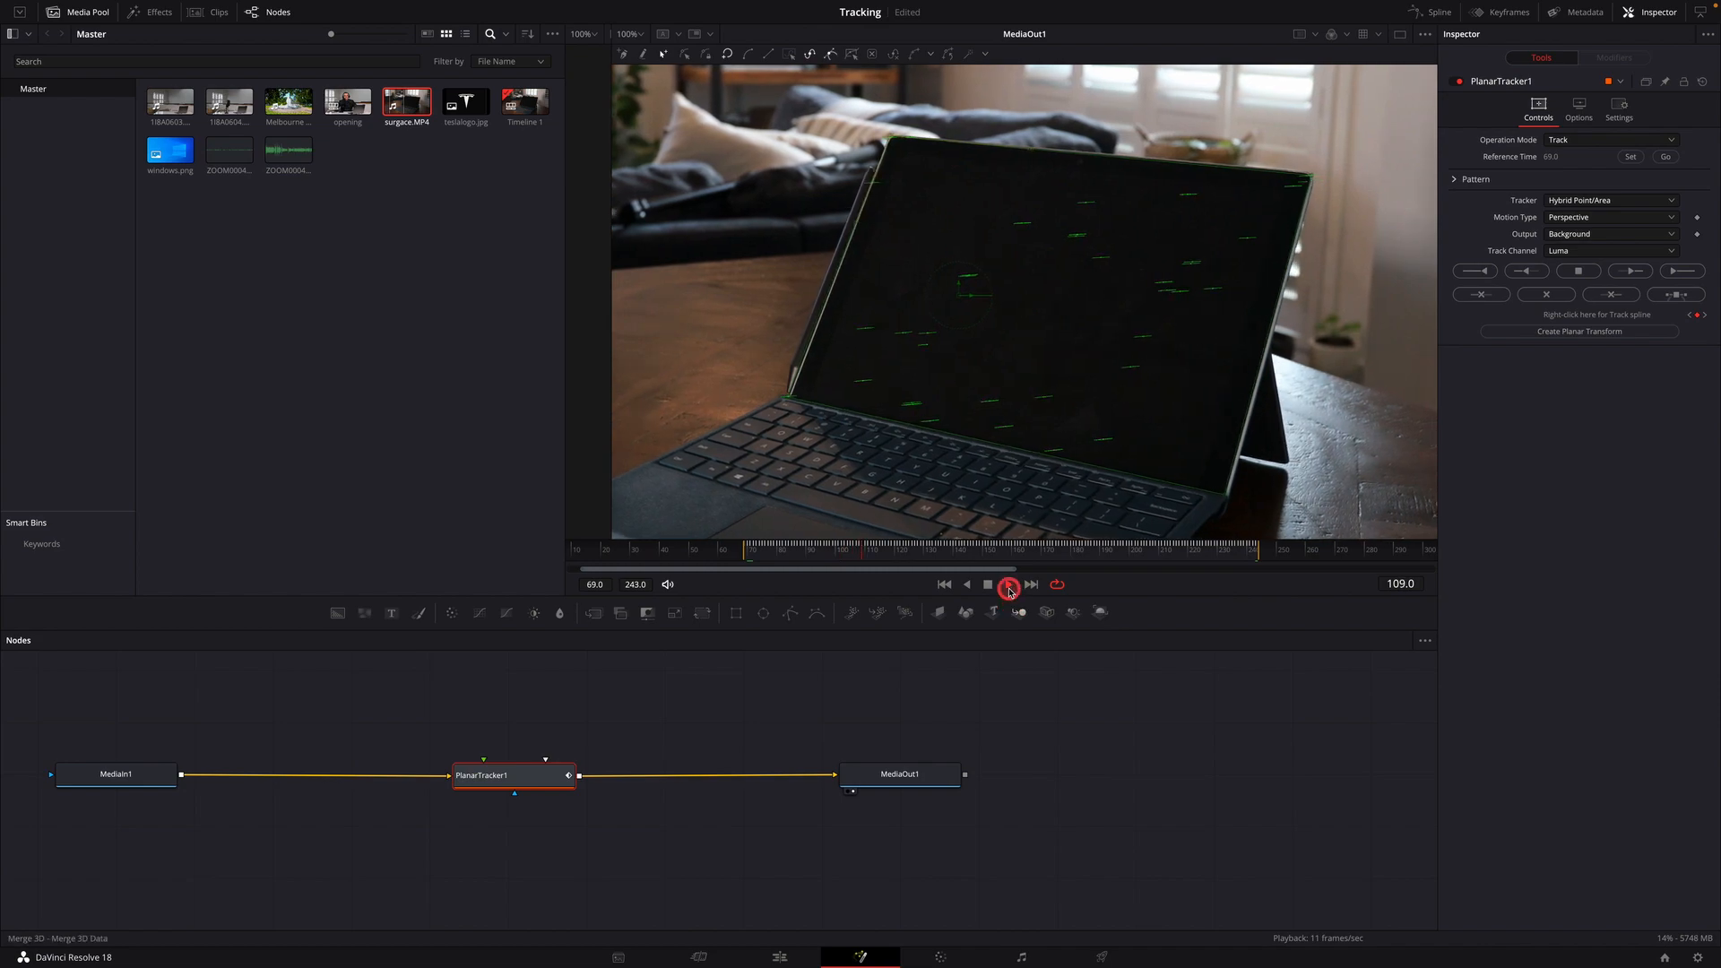
left_click(988, 585)
left_click(1273, 377)
left_click(1282, 376)
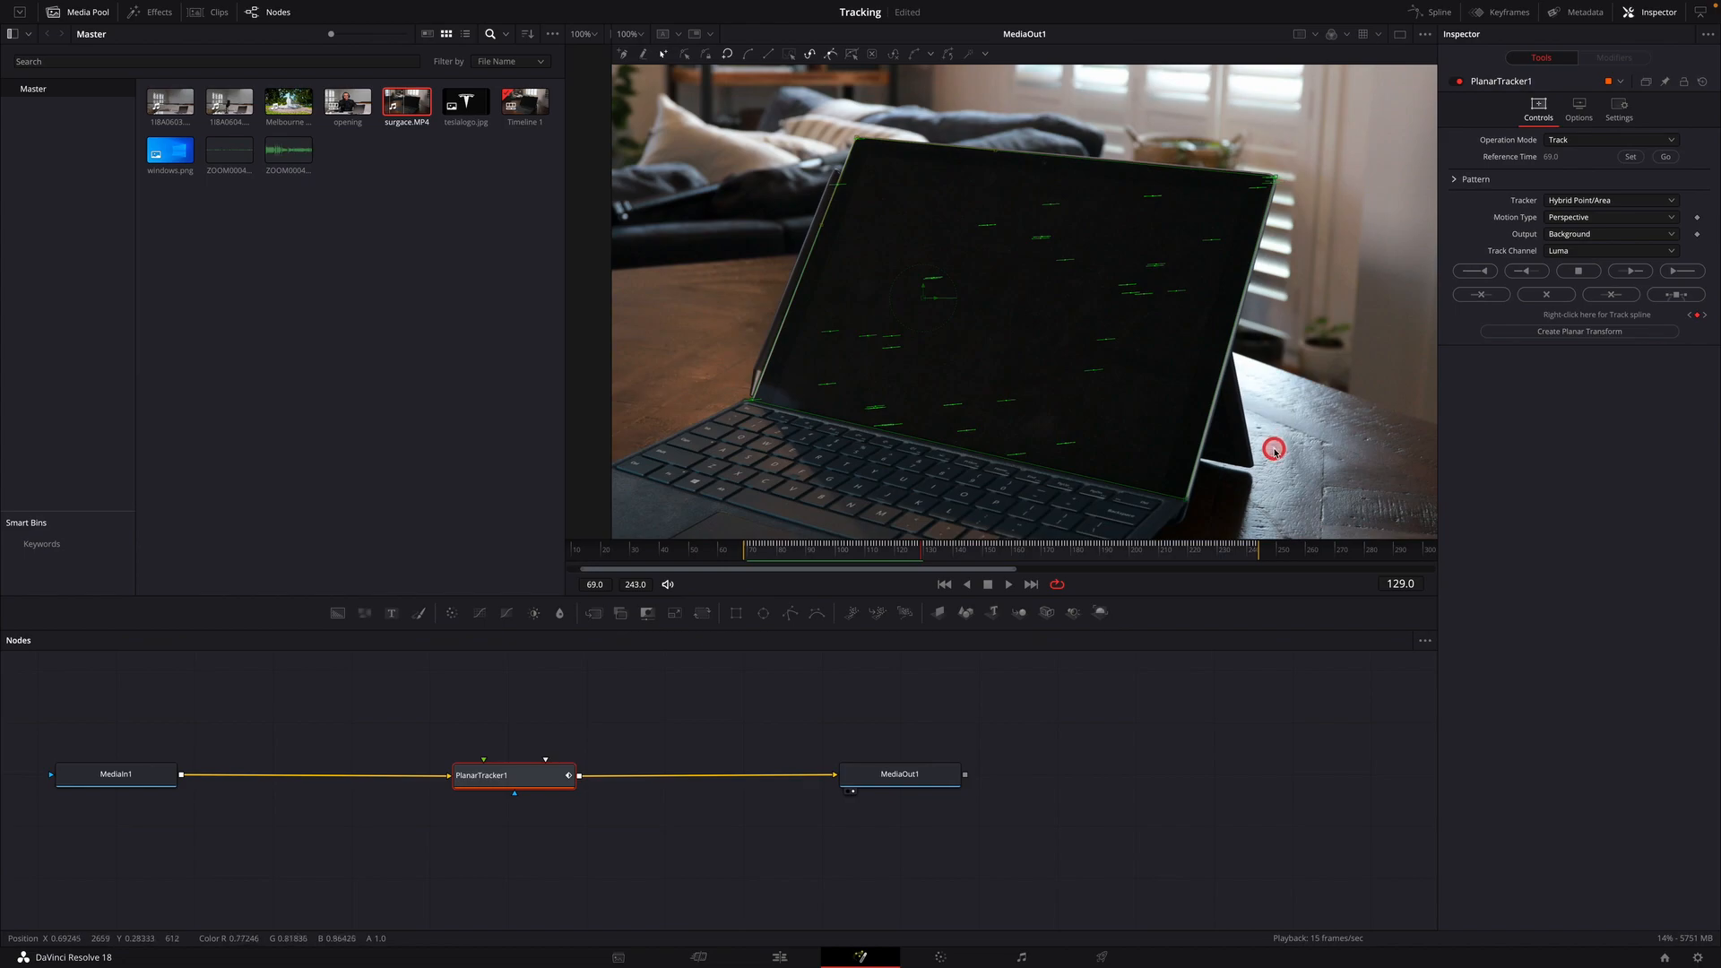
Add windows.png to the node graph and connect its output to the green input of PlanarTracker1.
left_click(379, 328)
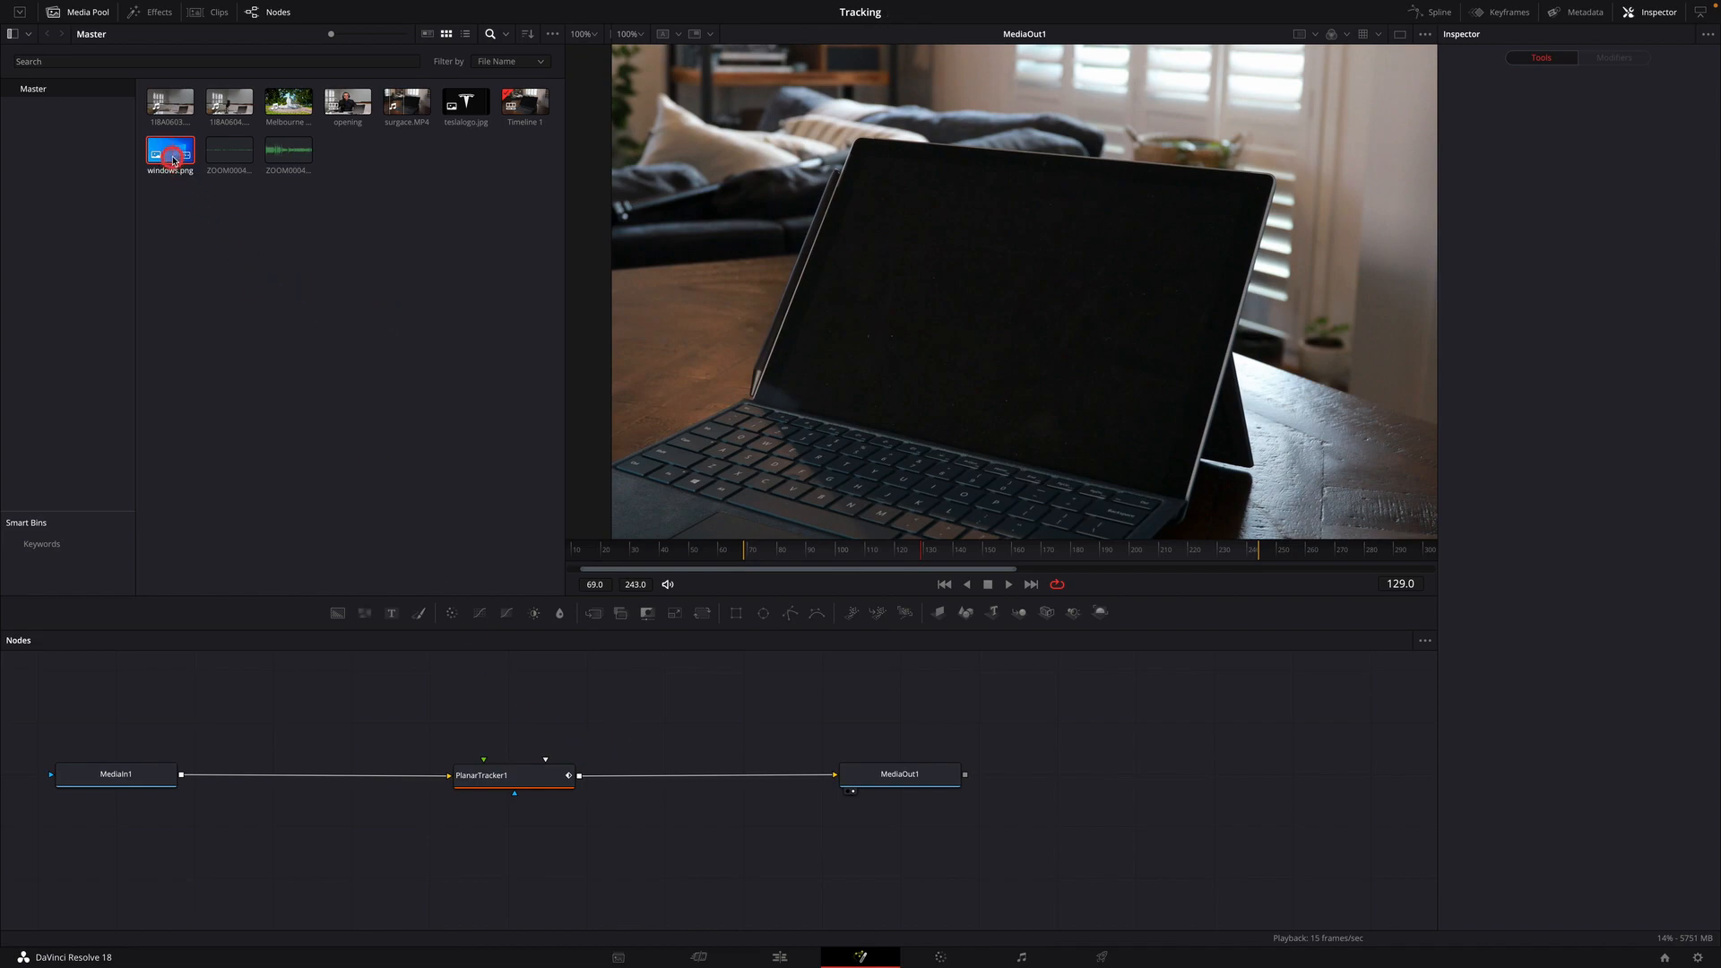
left_click_drag(171, 154, 377, 702)
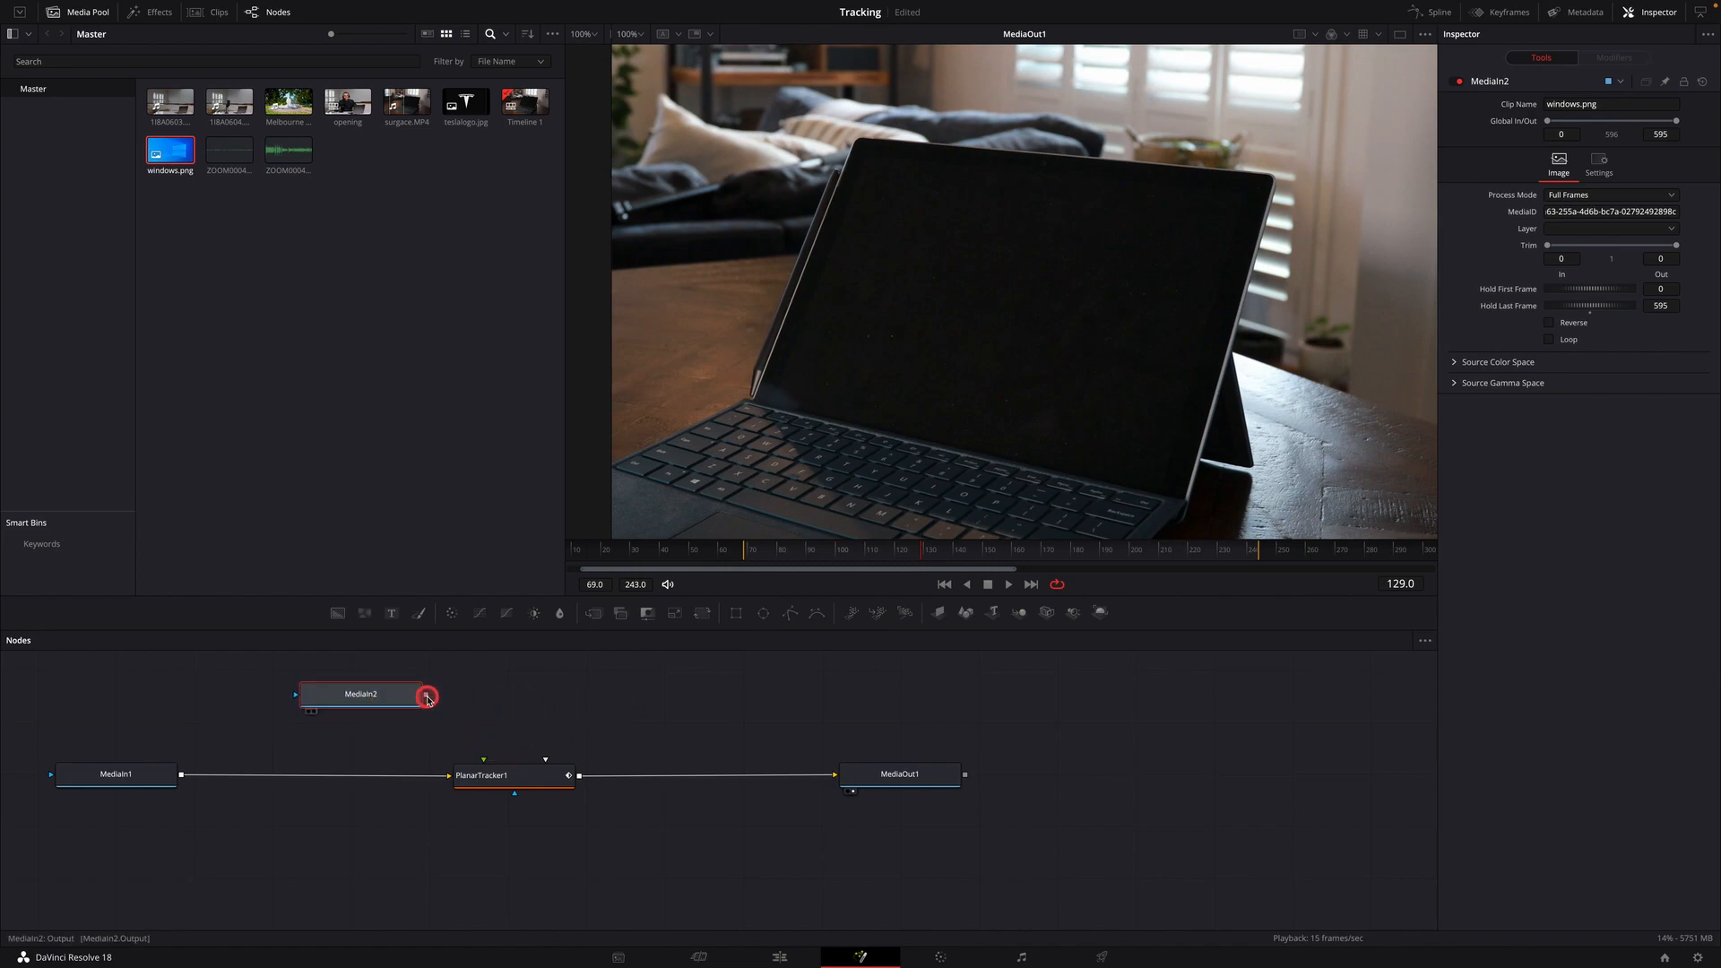
left_click_drag(428, 699, 485, 757)
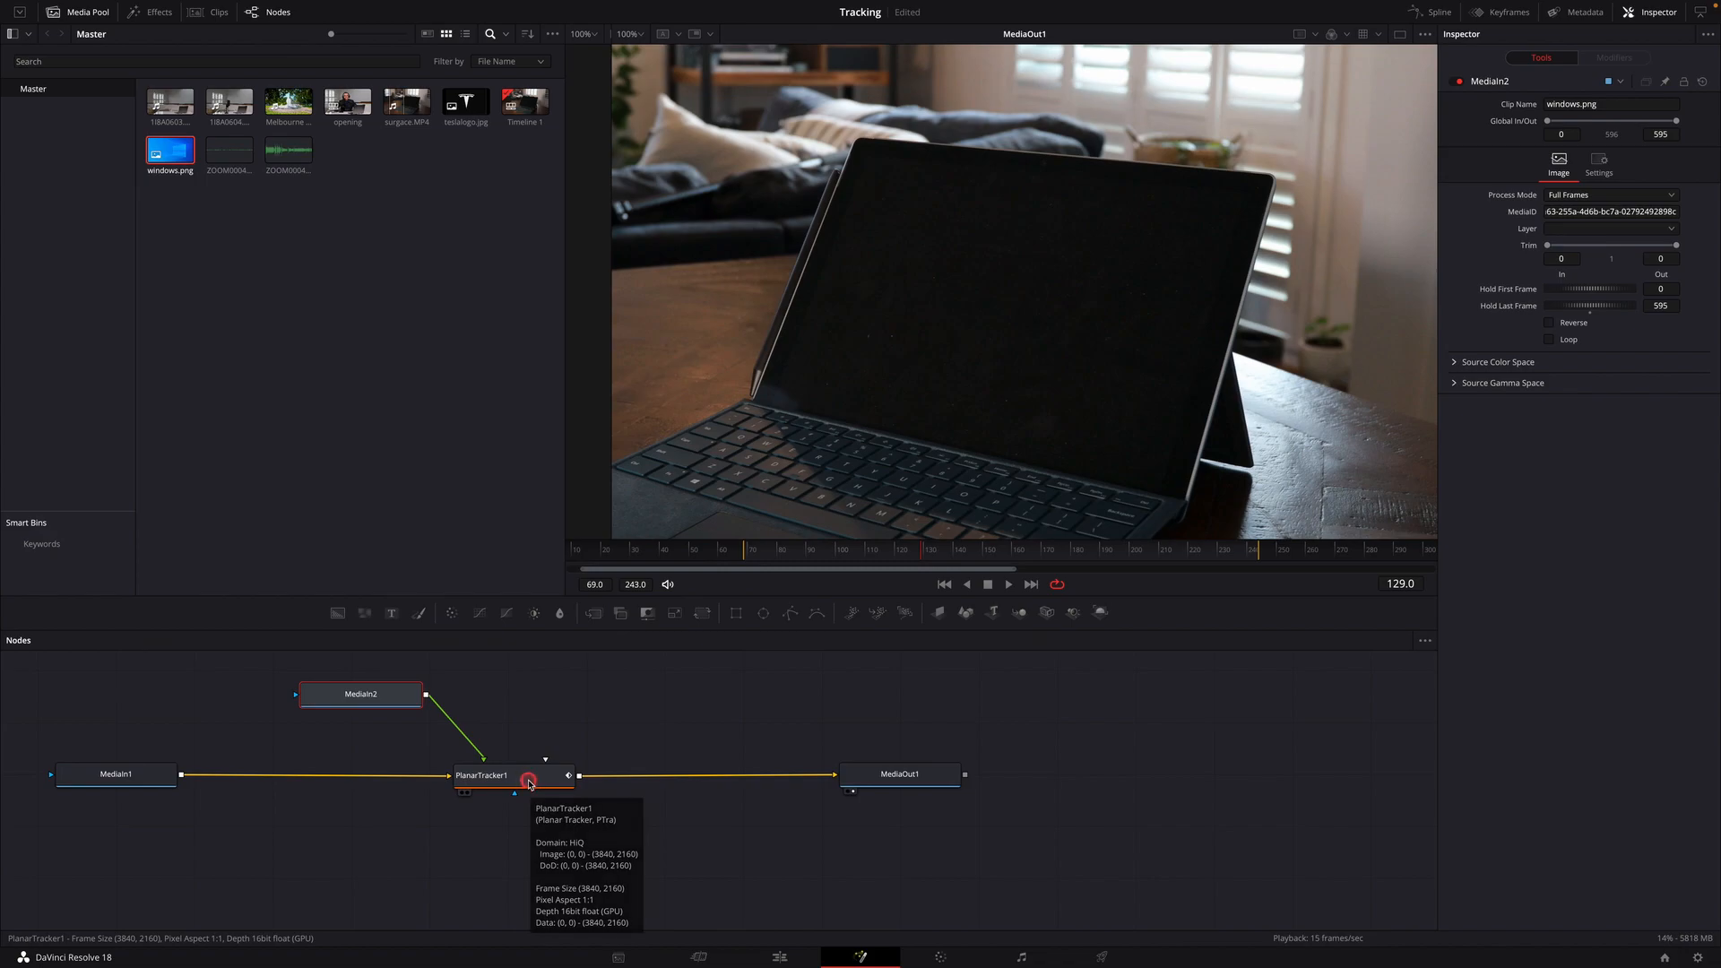
Change the operation mode of PlanarTracker1 to Corner Pin.
left_click(529, 783)
left_click(1594, 141)
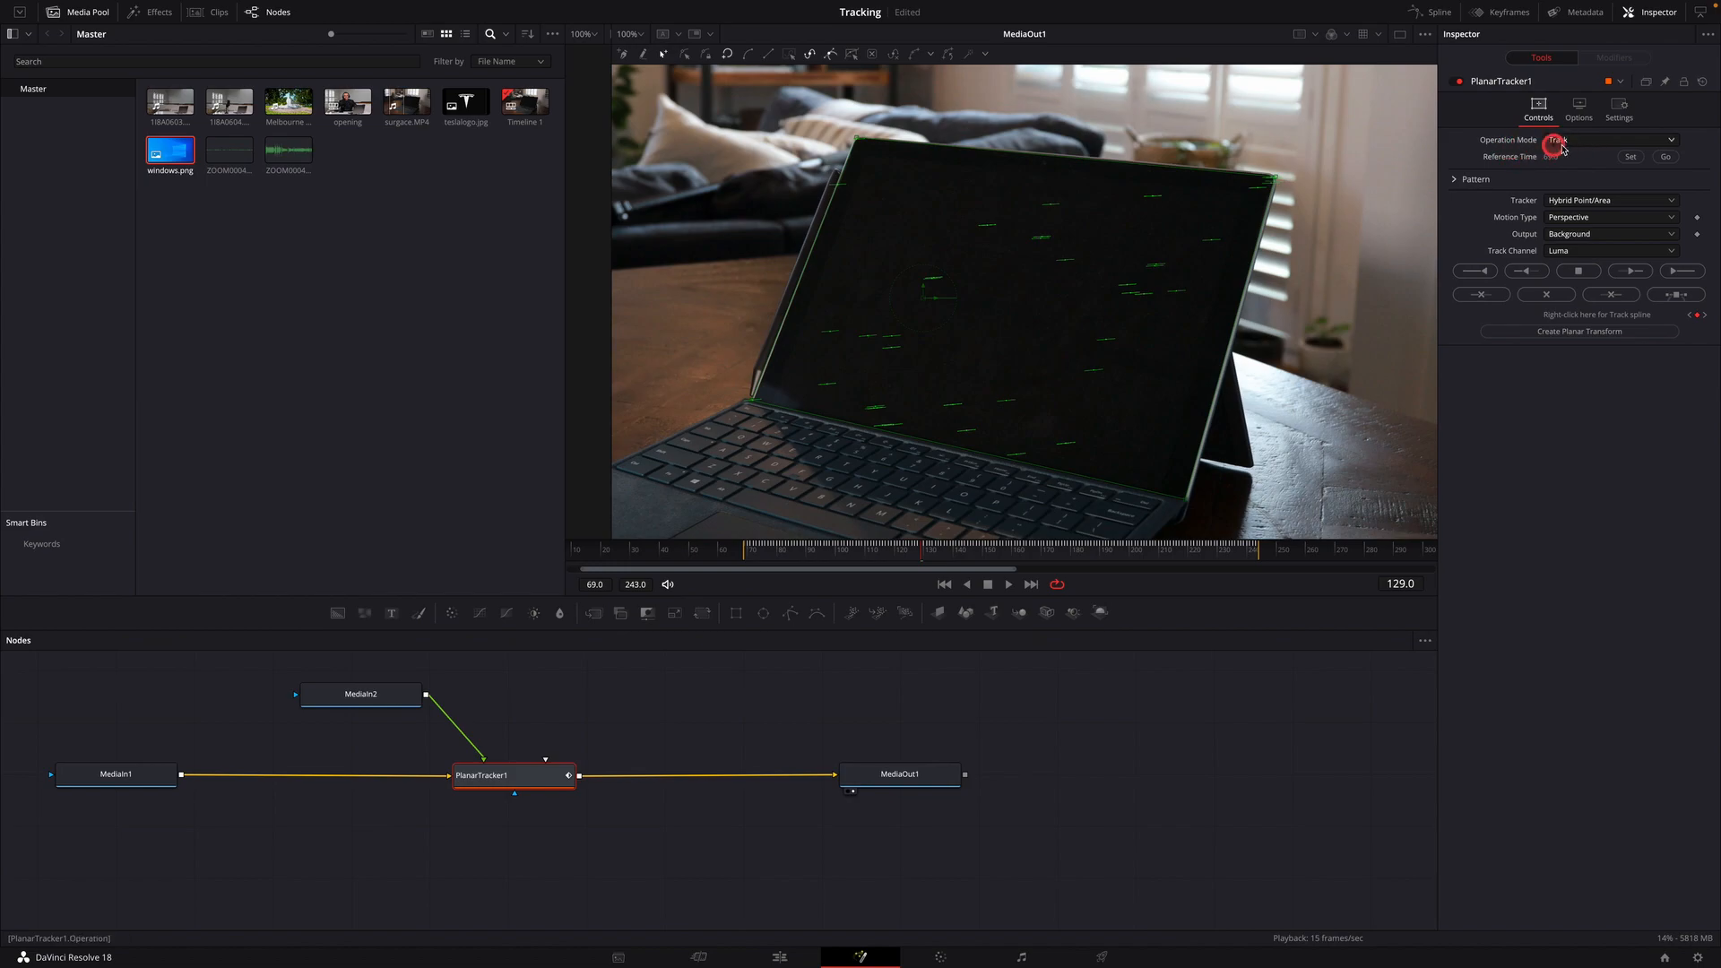
left_click(1584, 144)
left_click(1583, 187)
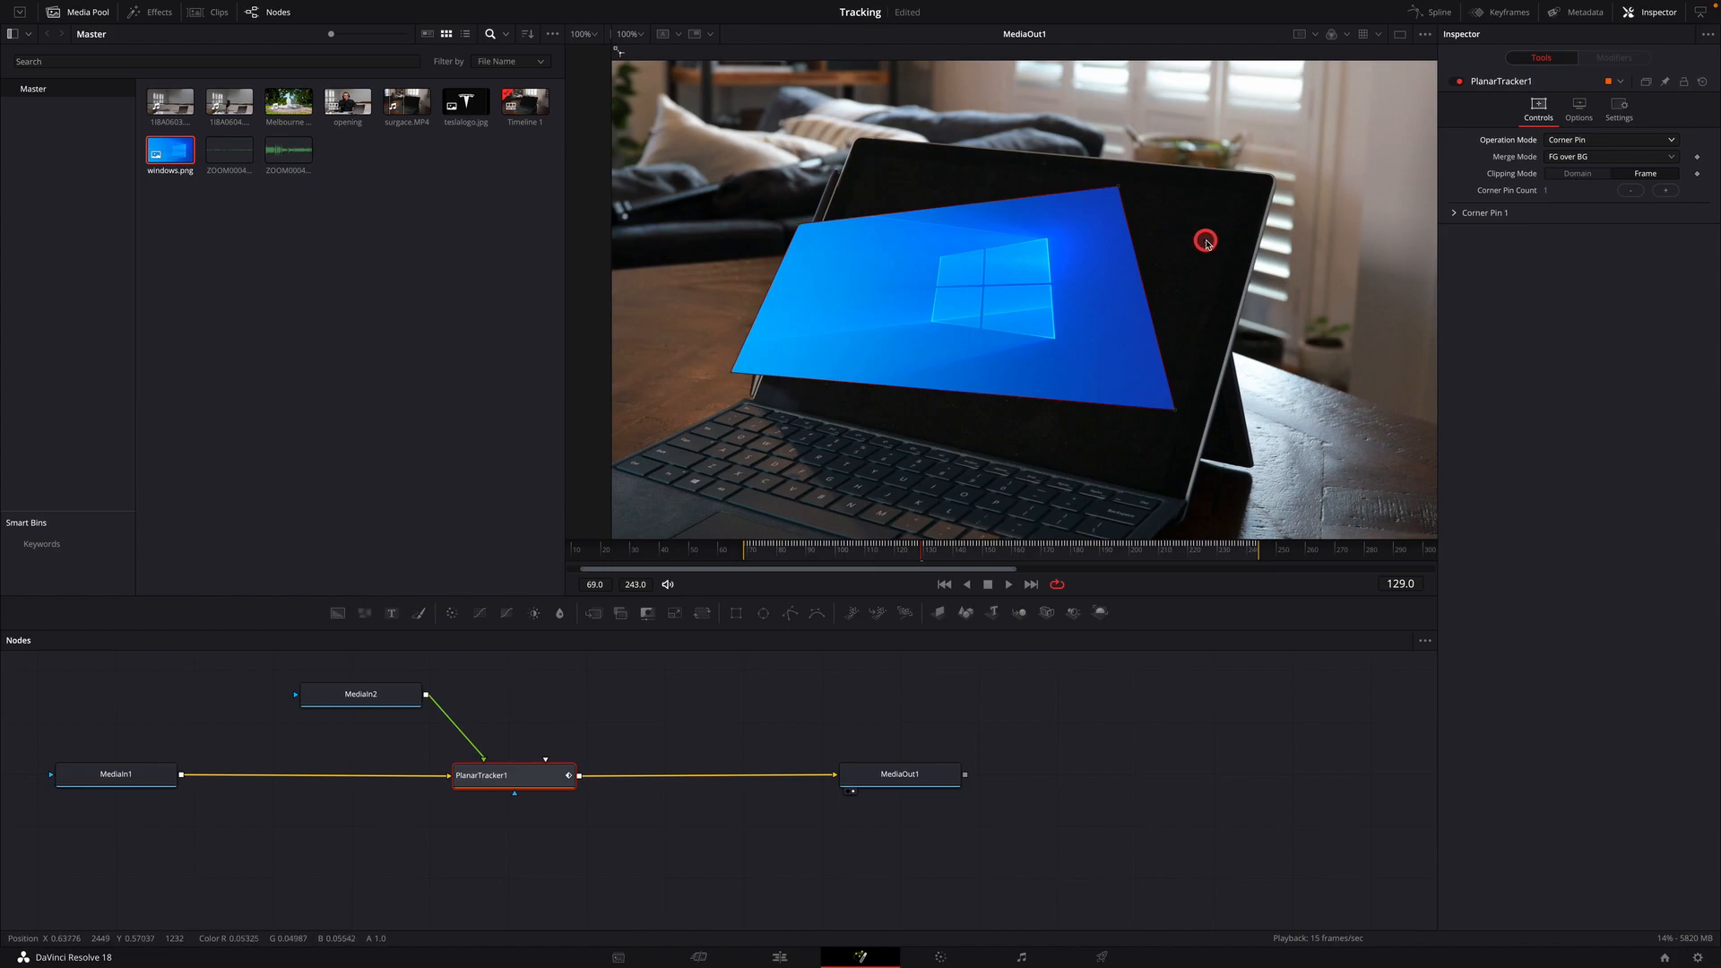
Move the four corners of the Windows image onto the matching corners of the laptop screen.
left_click_drag(1120, 190, 1269, 185)
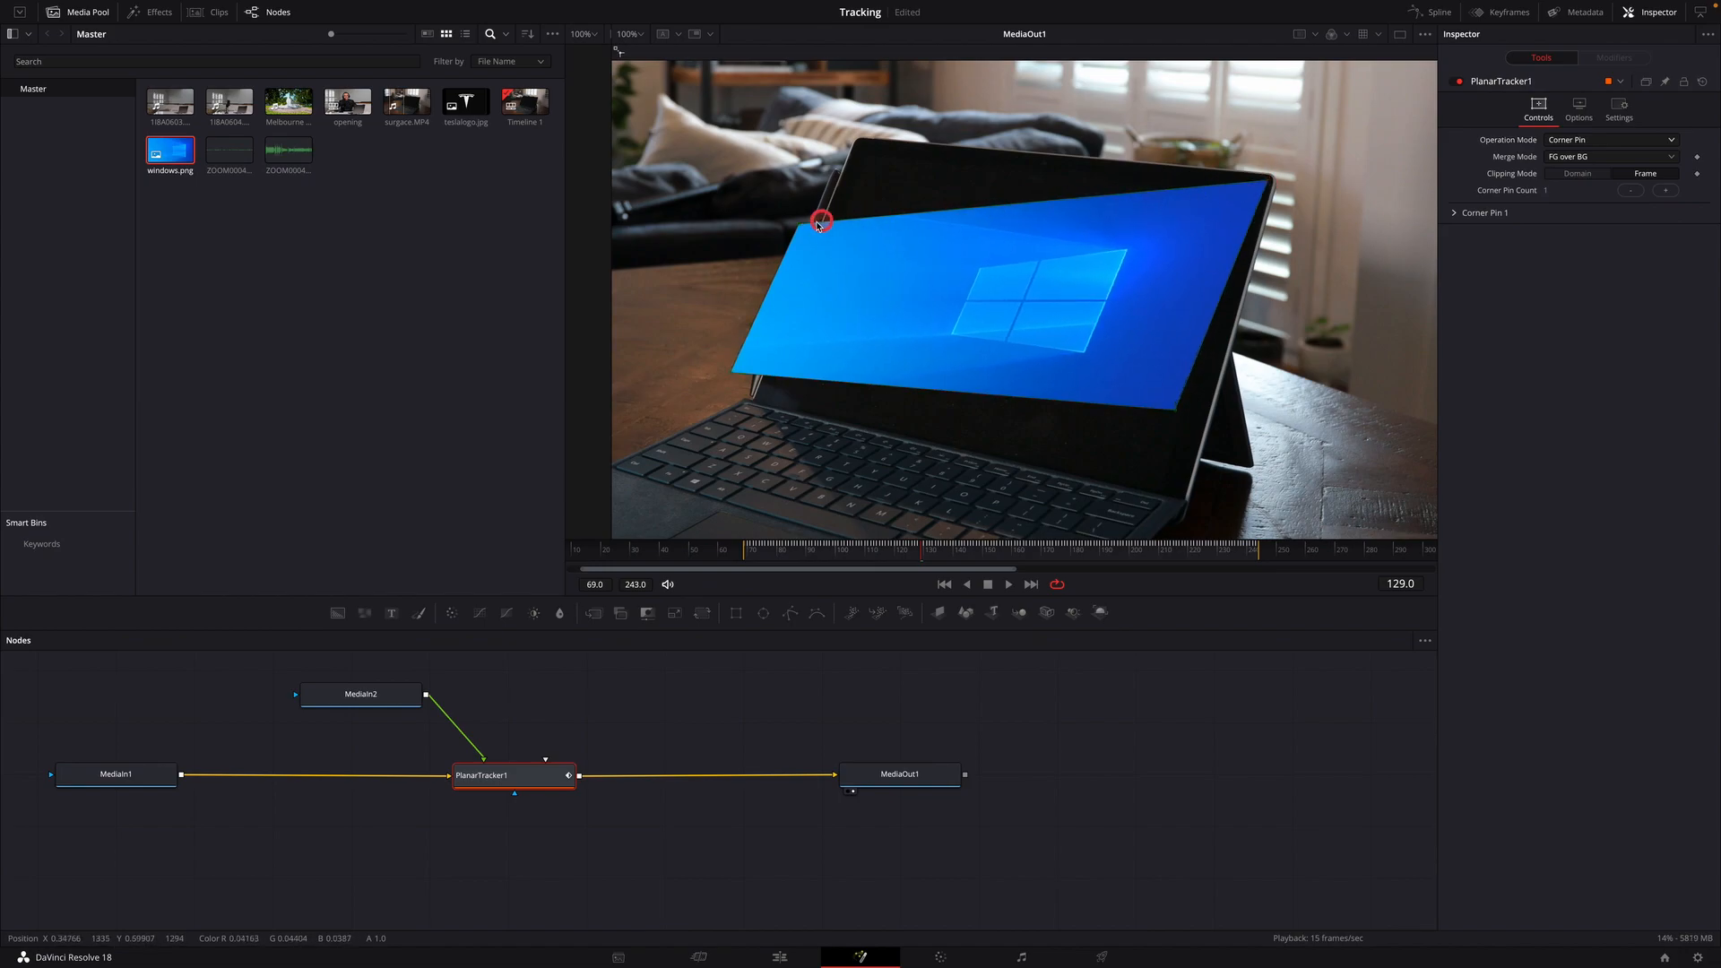
left_click_drag(802, 227, 858, 142)
left_click_drag(733, 372, 754, 400)
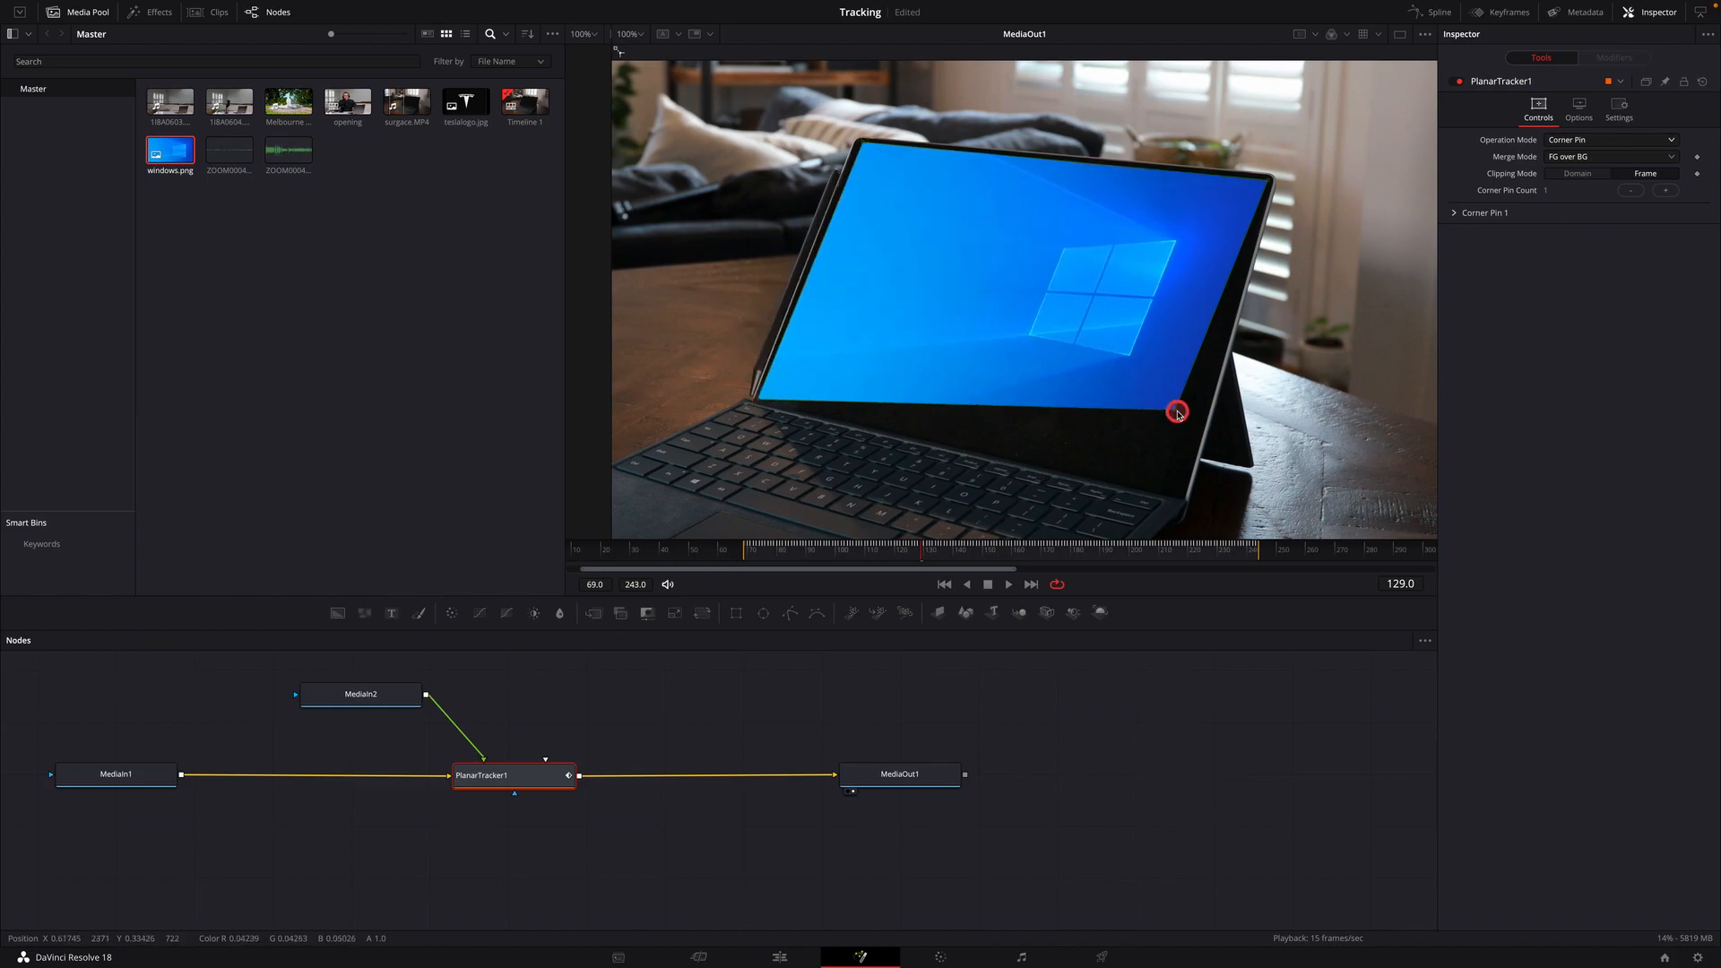
left_click_drag(1175, 412, 1176, 497)
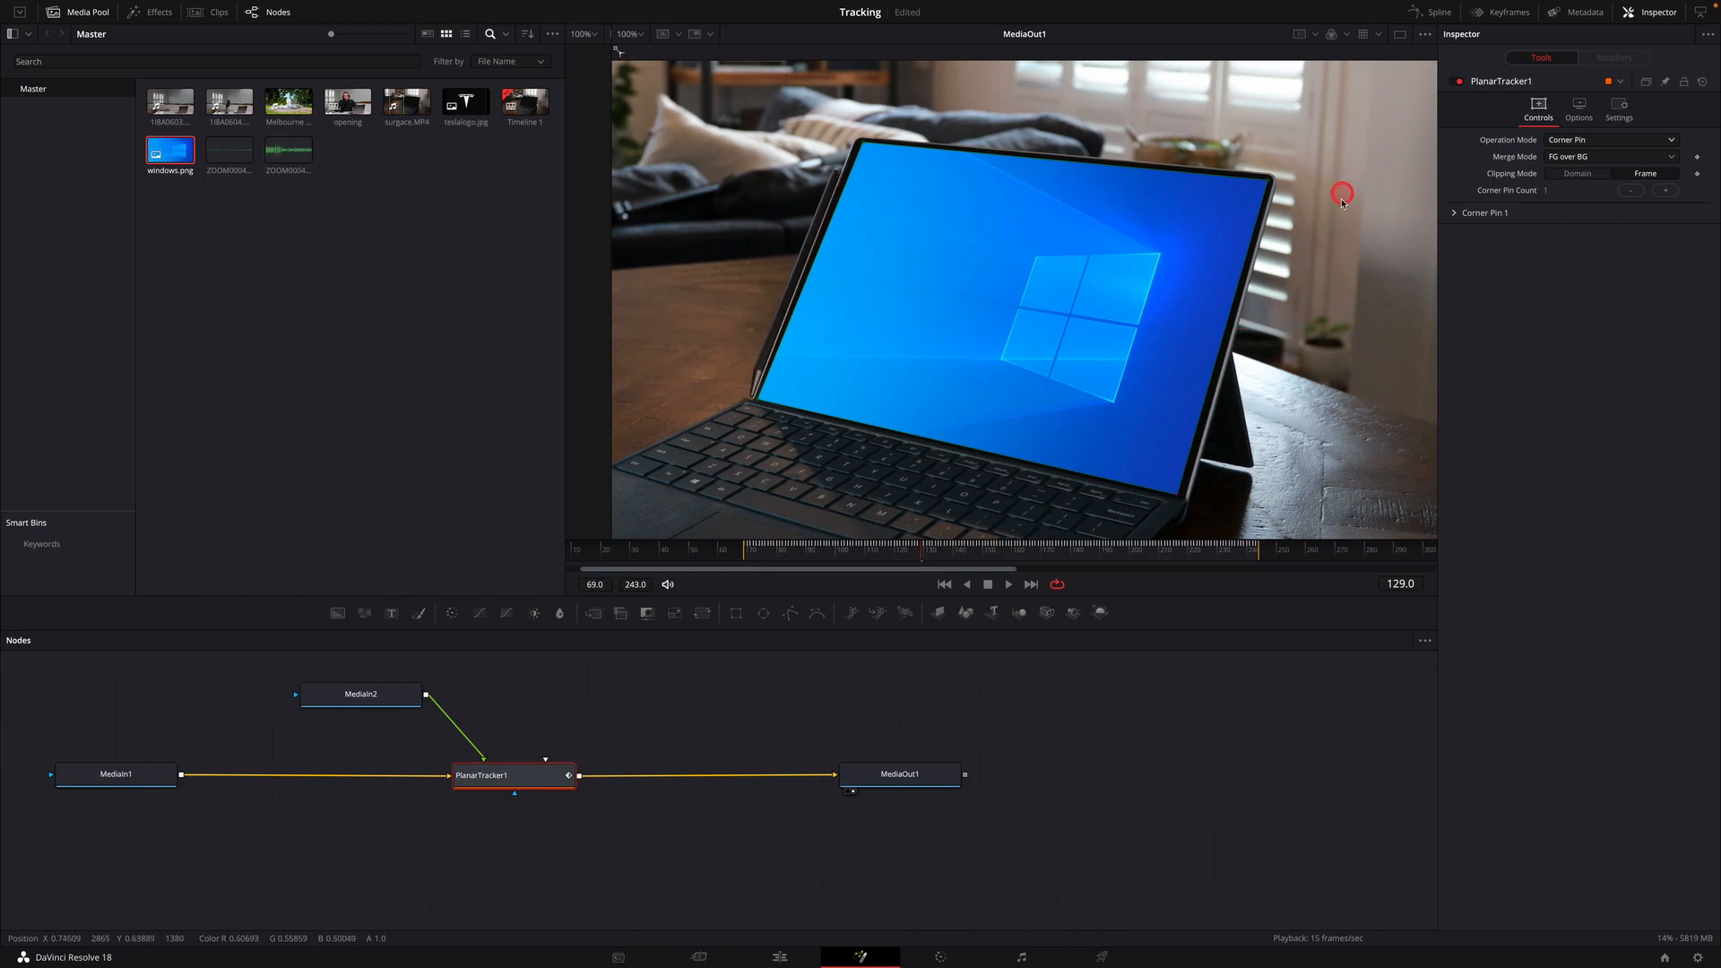
Fine-tune the Windows image's corners slightly inward so the image sits inside the laptop's black bezel.
left_click_drag(1178, 498, 1172, 479)
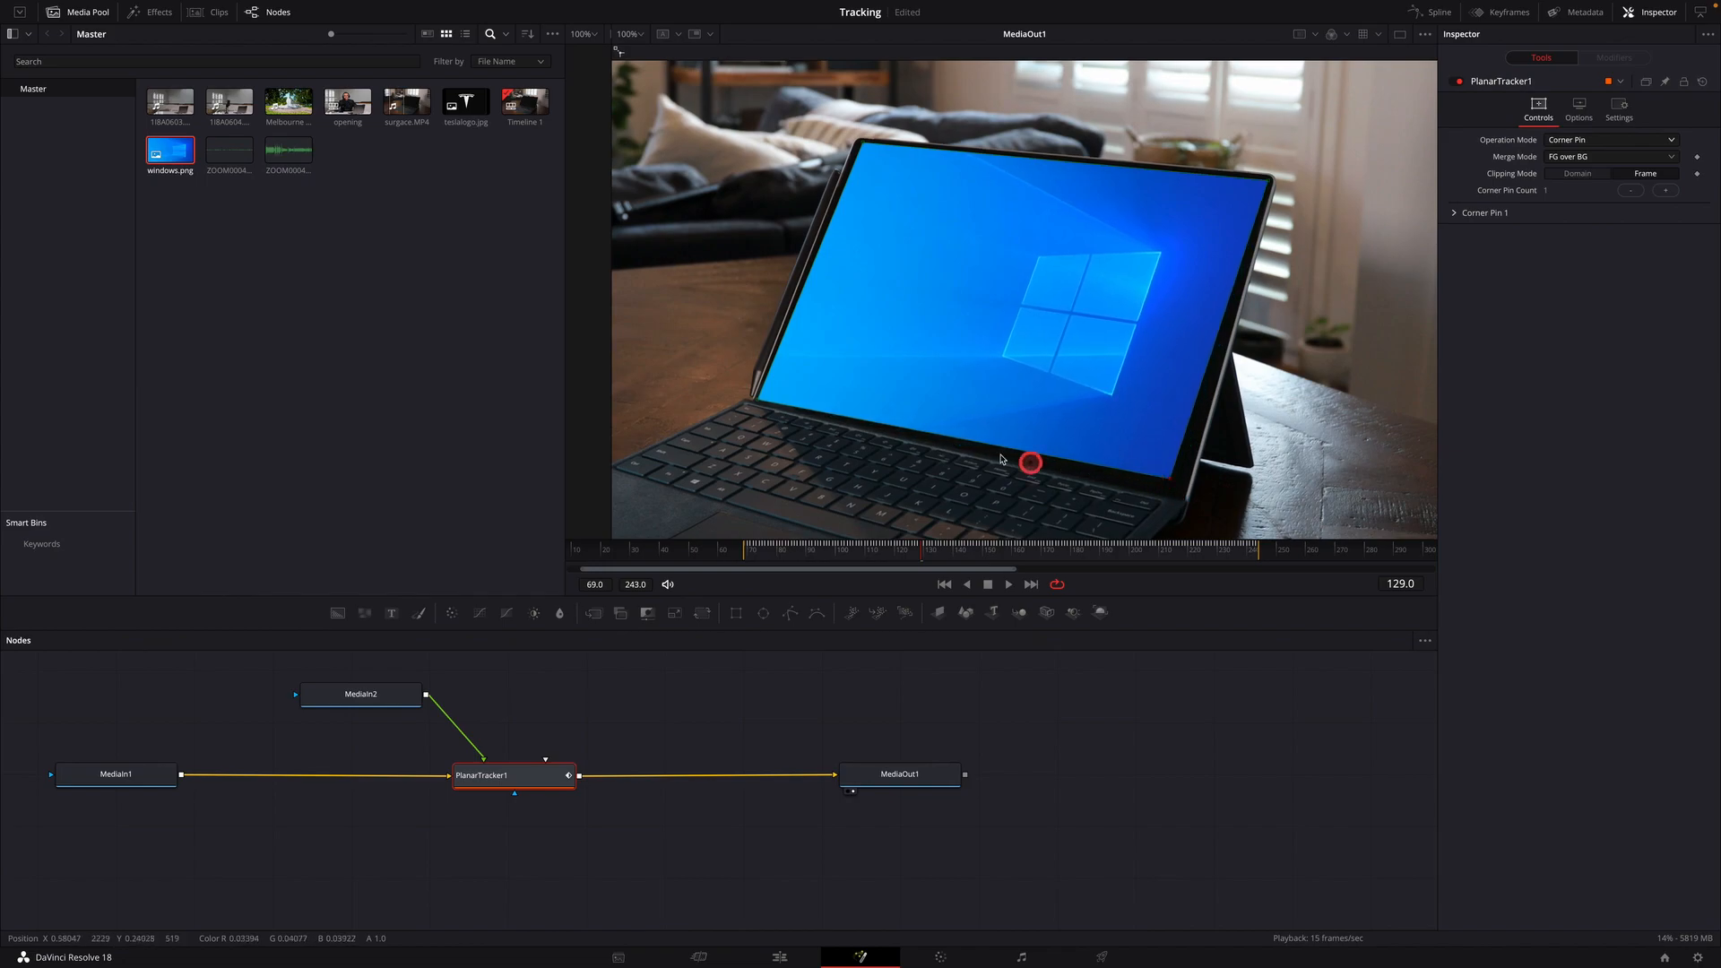
left_click_drag(758, 405, 764, 395)
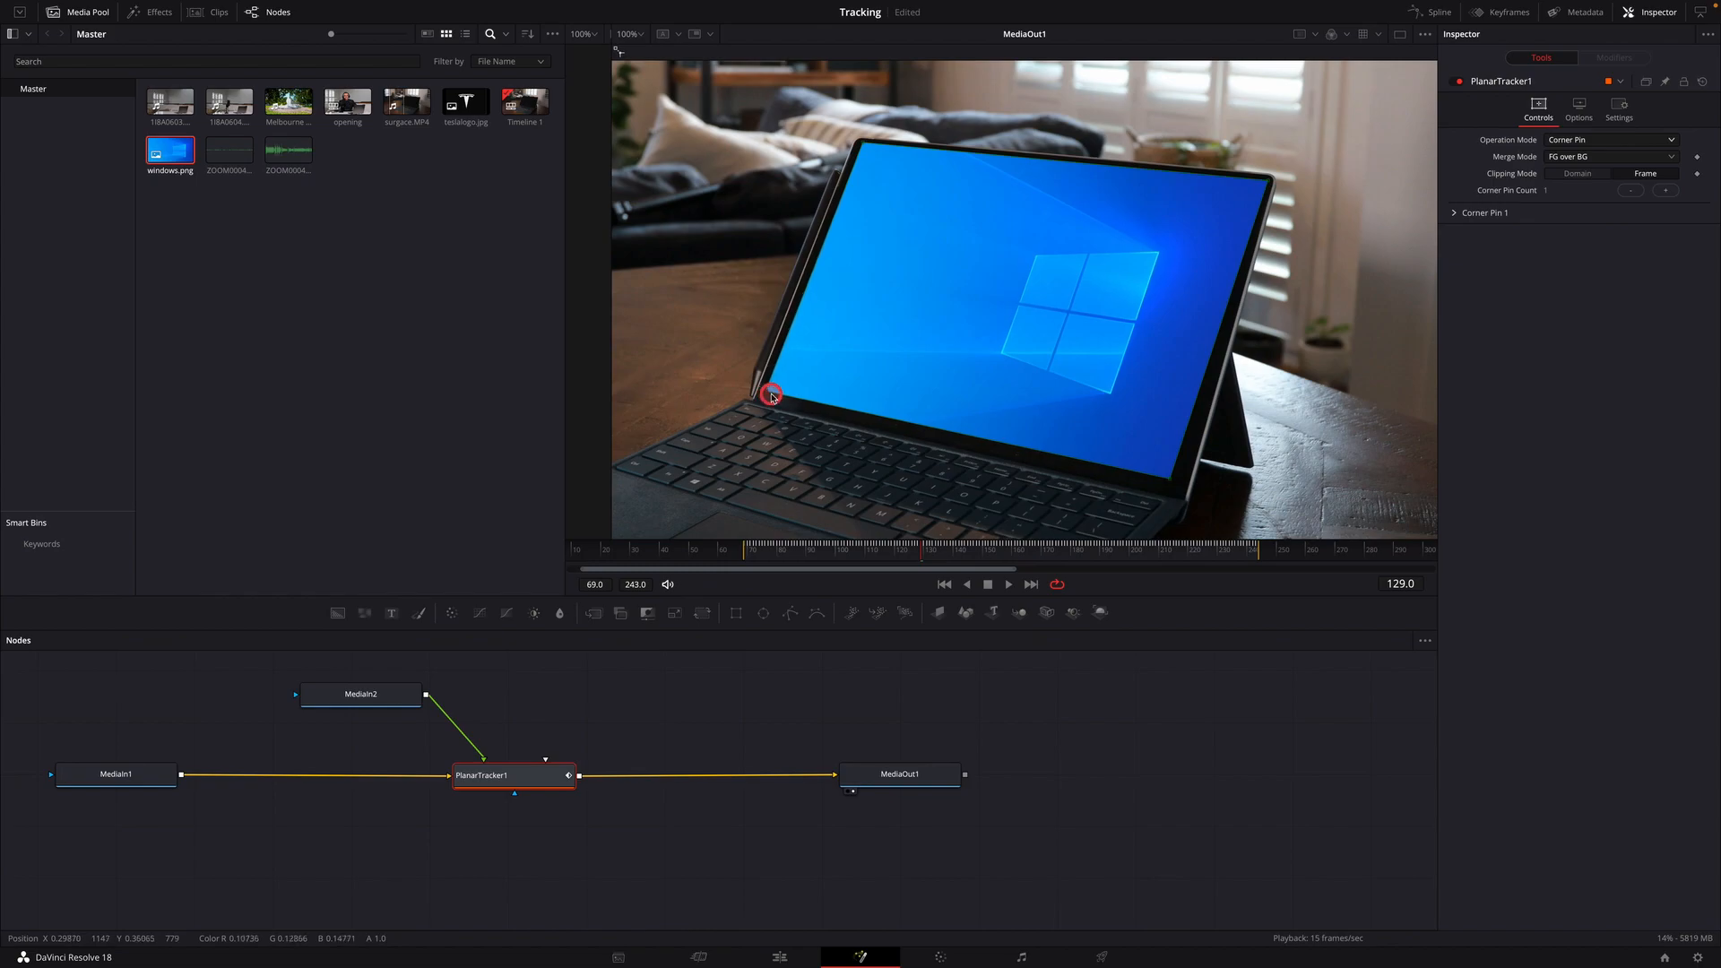
left_click_drag(865, 145, 869, 154)
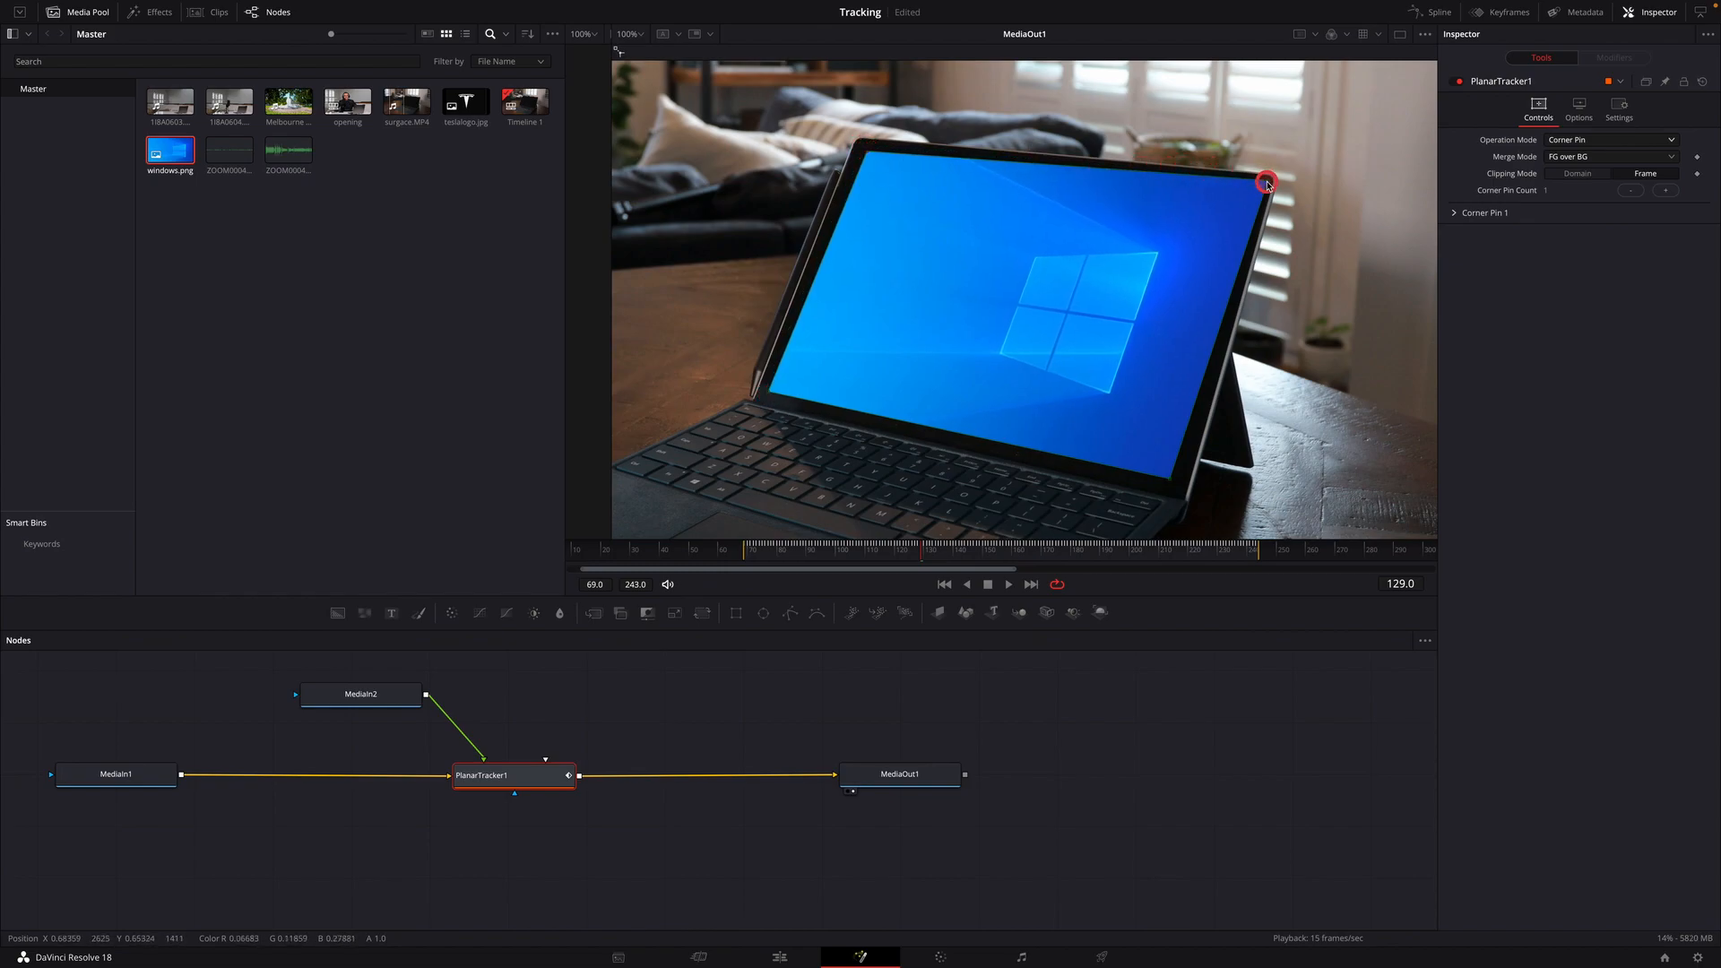
left_click_drag(1268, 187, 1259, 192)
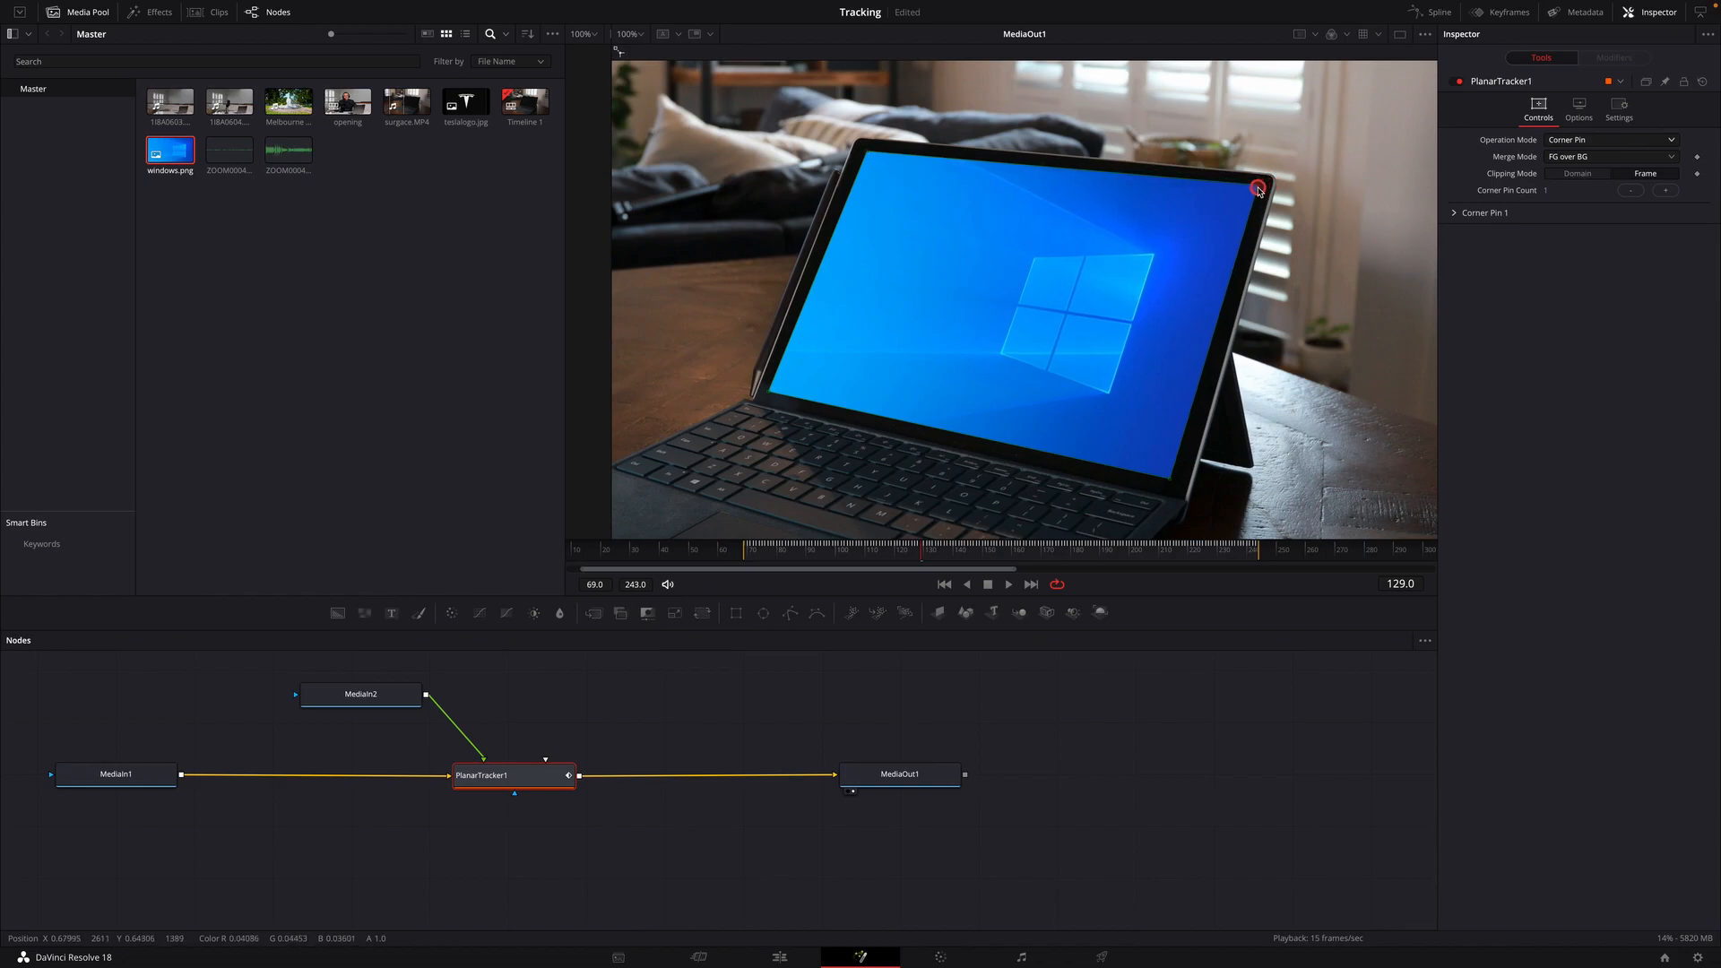
left_click_drag(769, 395, 774, 396)
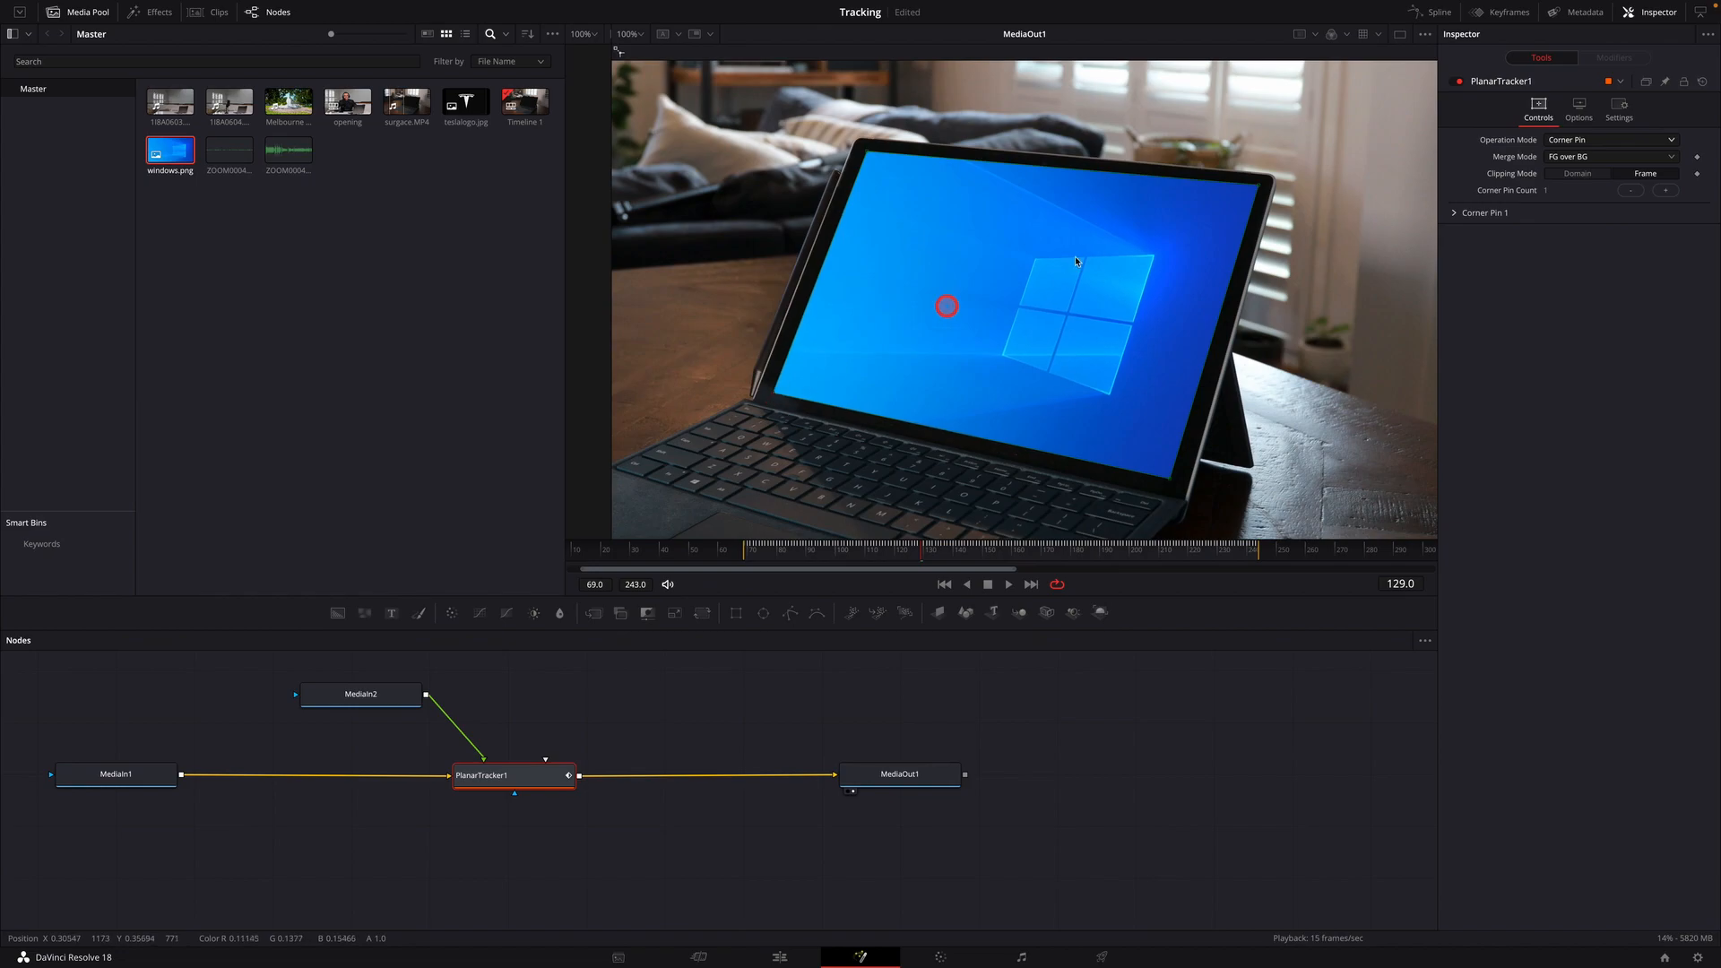
left_click_drag(1262, 191, 1259, 190)
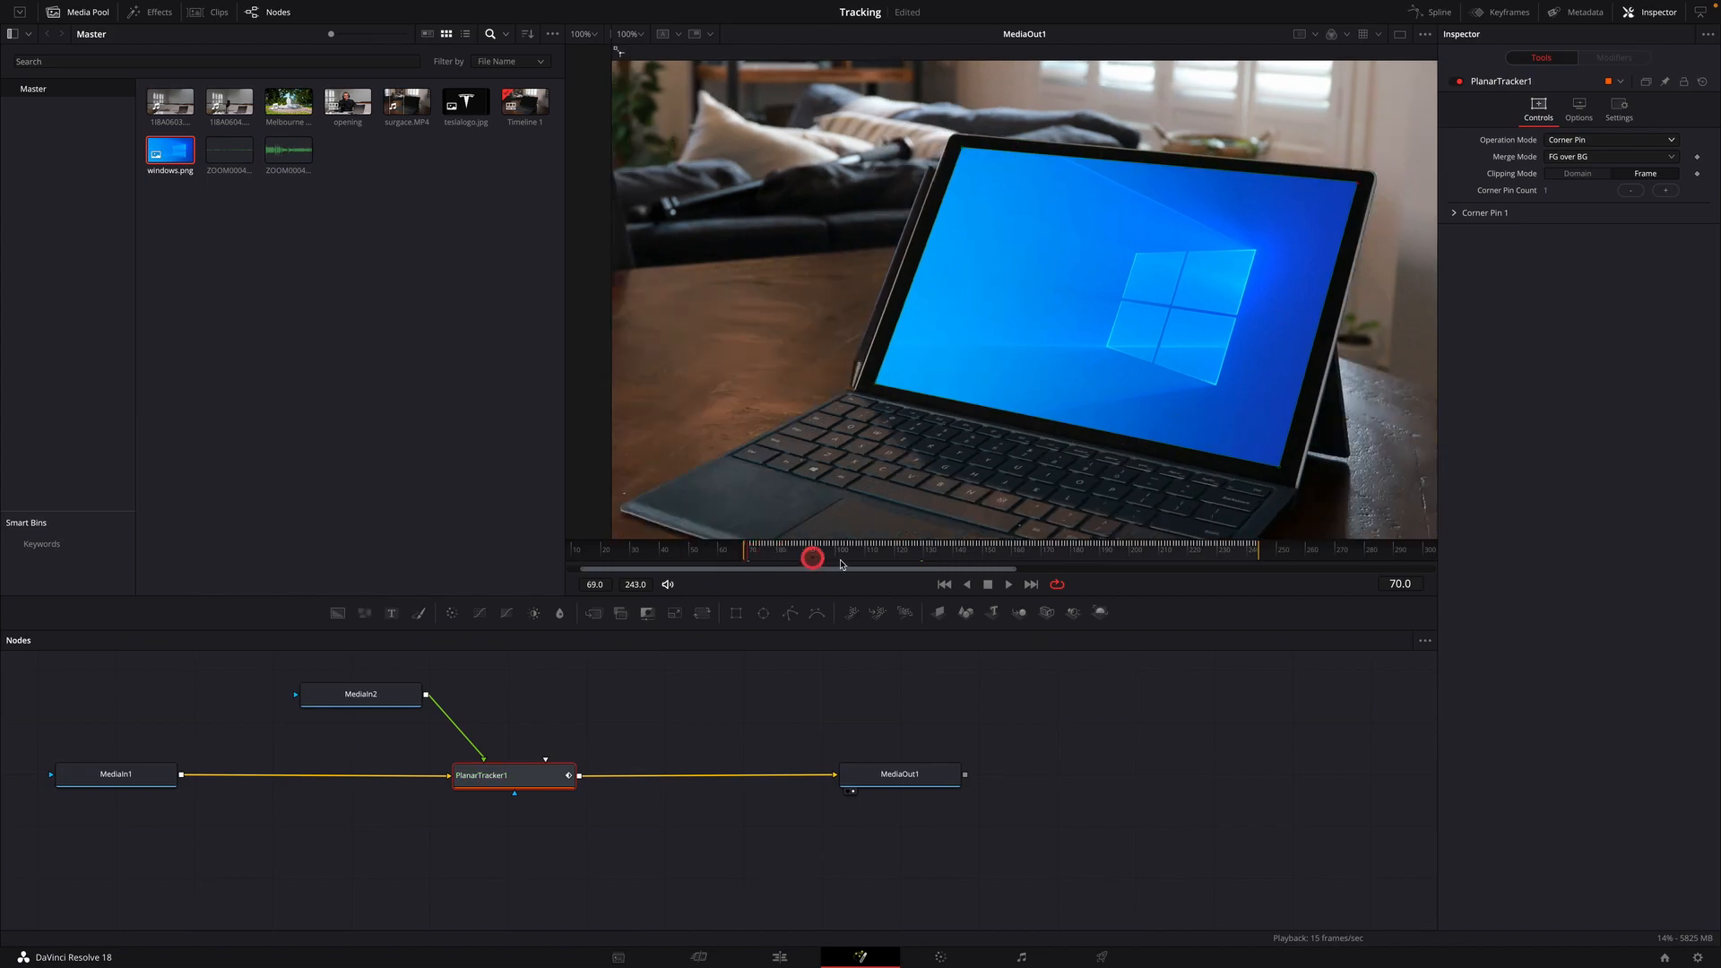
Play back the composite to check that the Windows image stays pinned to the laptop screen.
left_click(1010, 585)
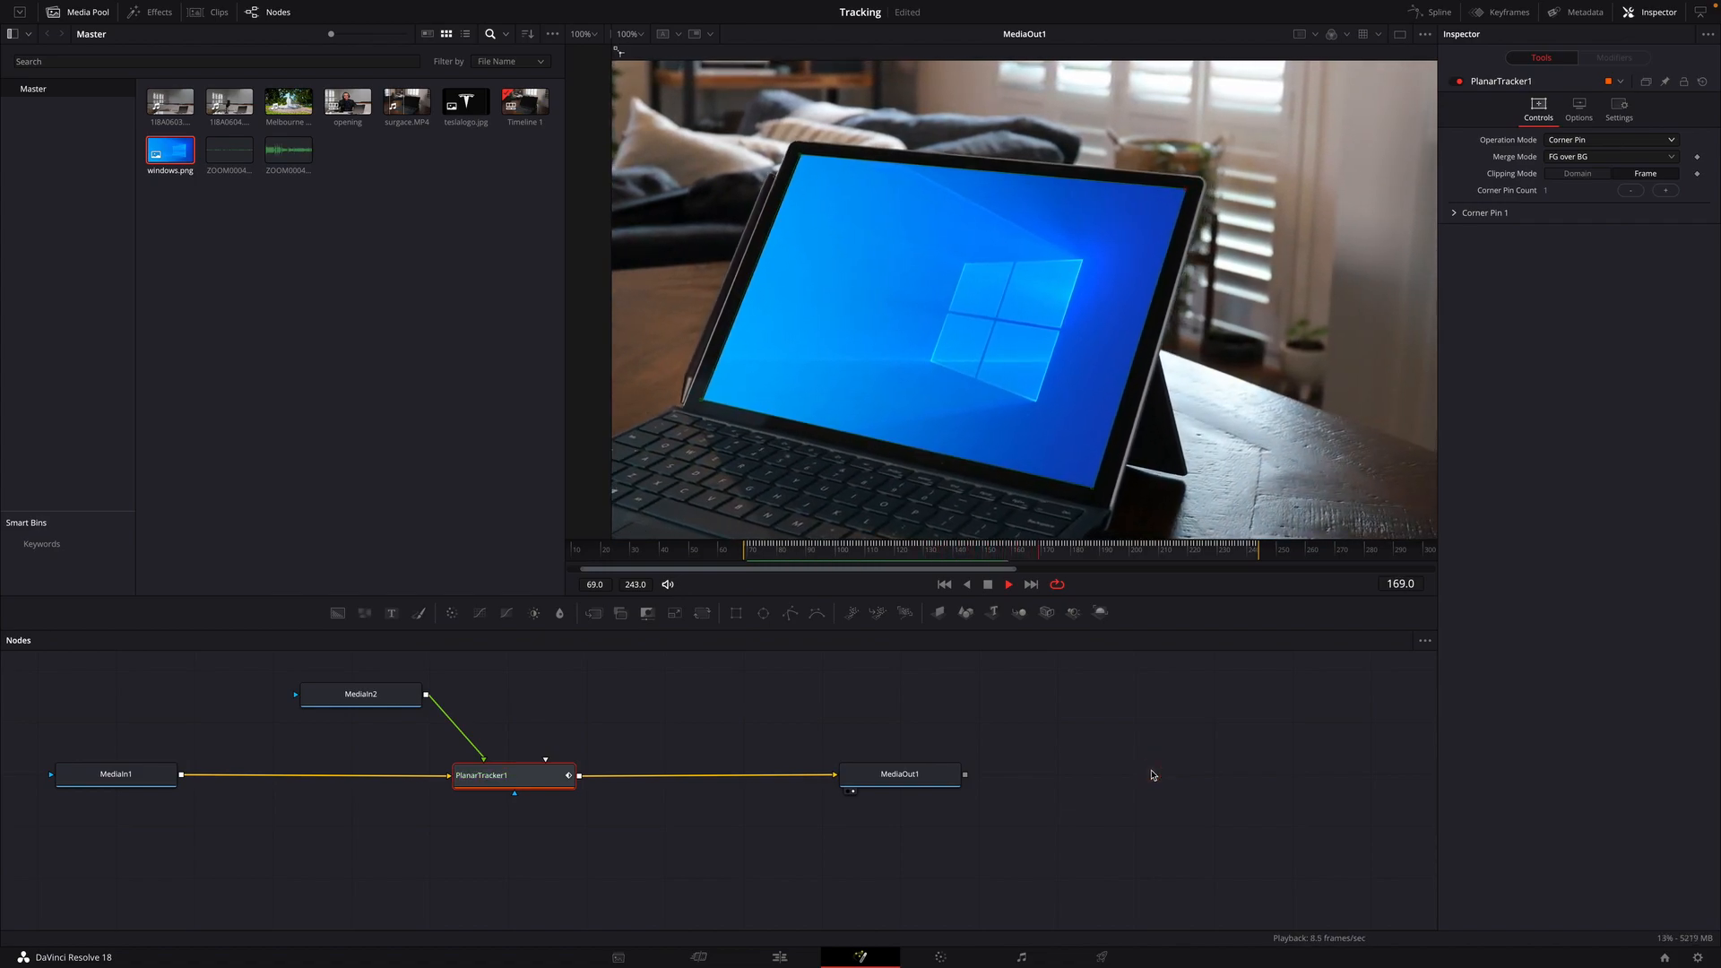
key("space")
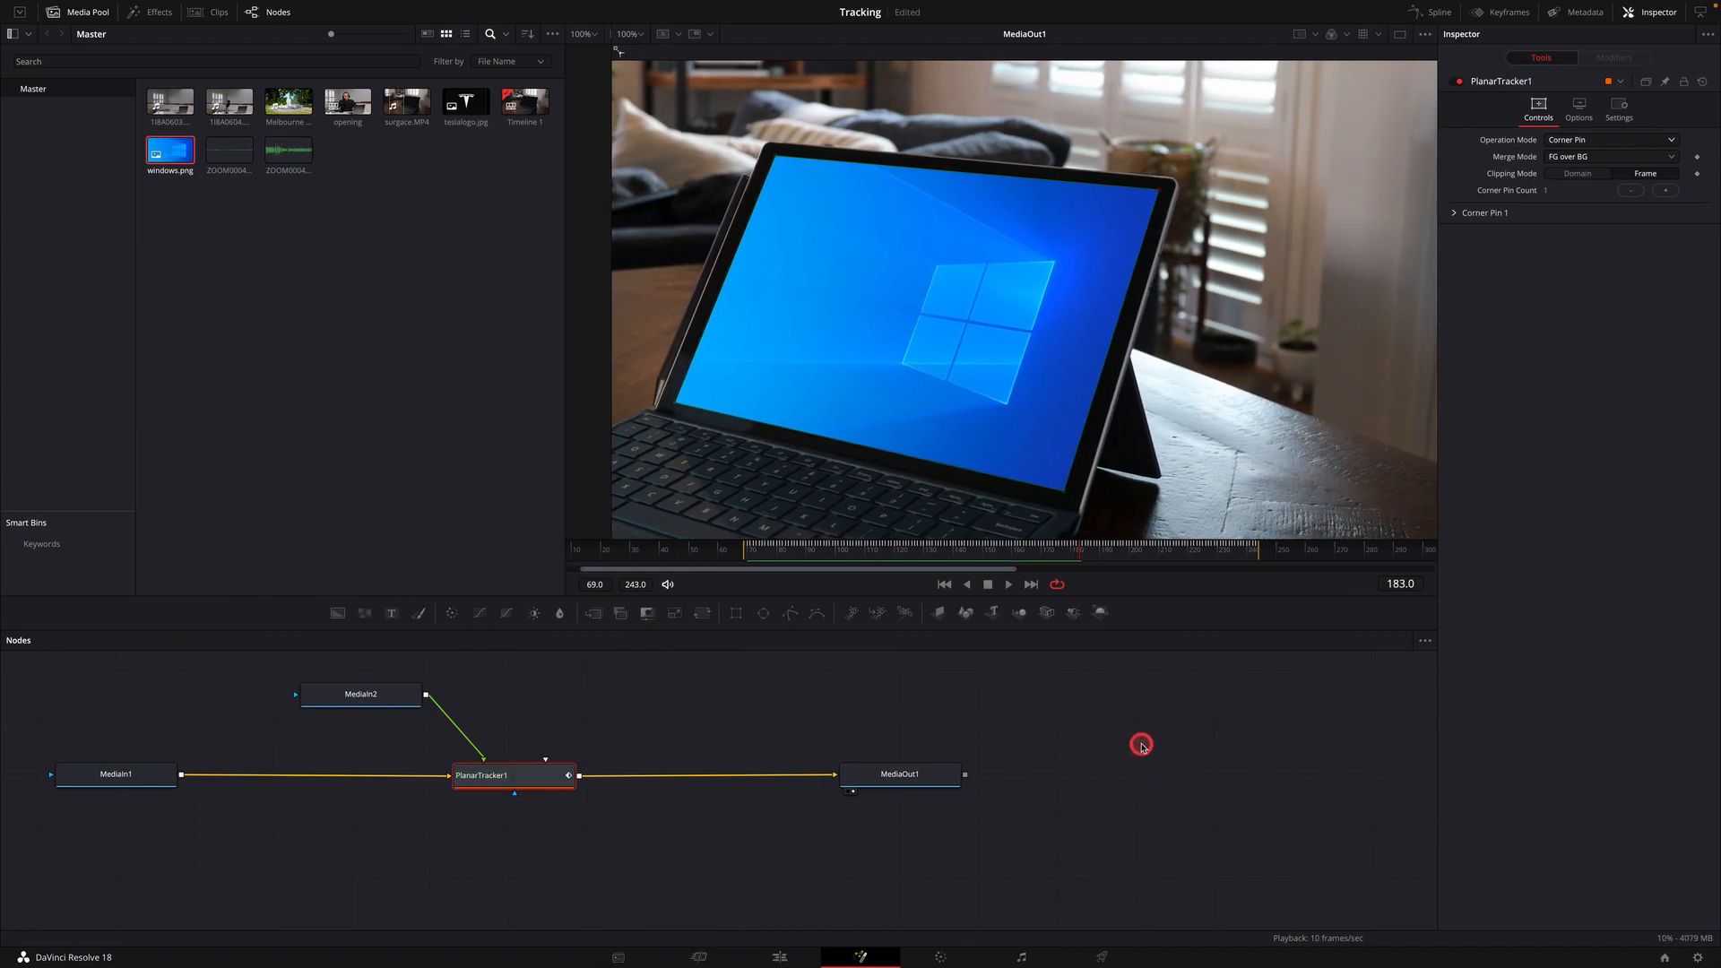
Switch to the Edit page and play the timeline from its start to review the Windows screen replacement.
left_click(783, 958)
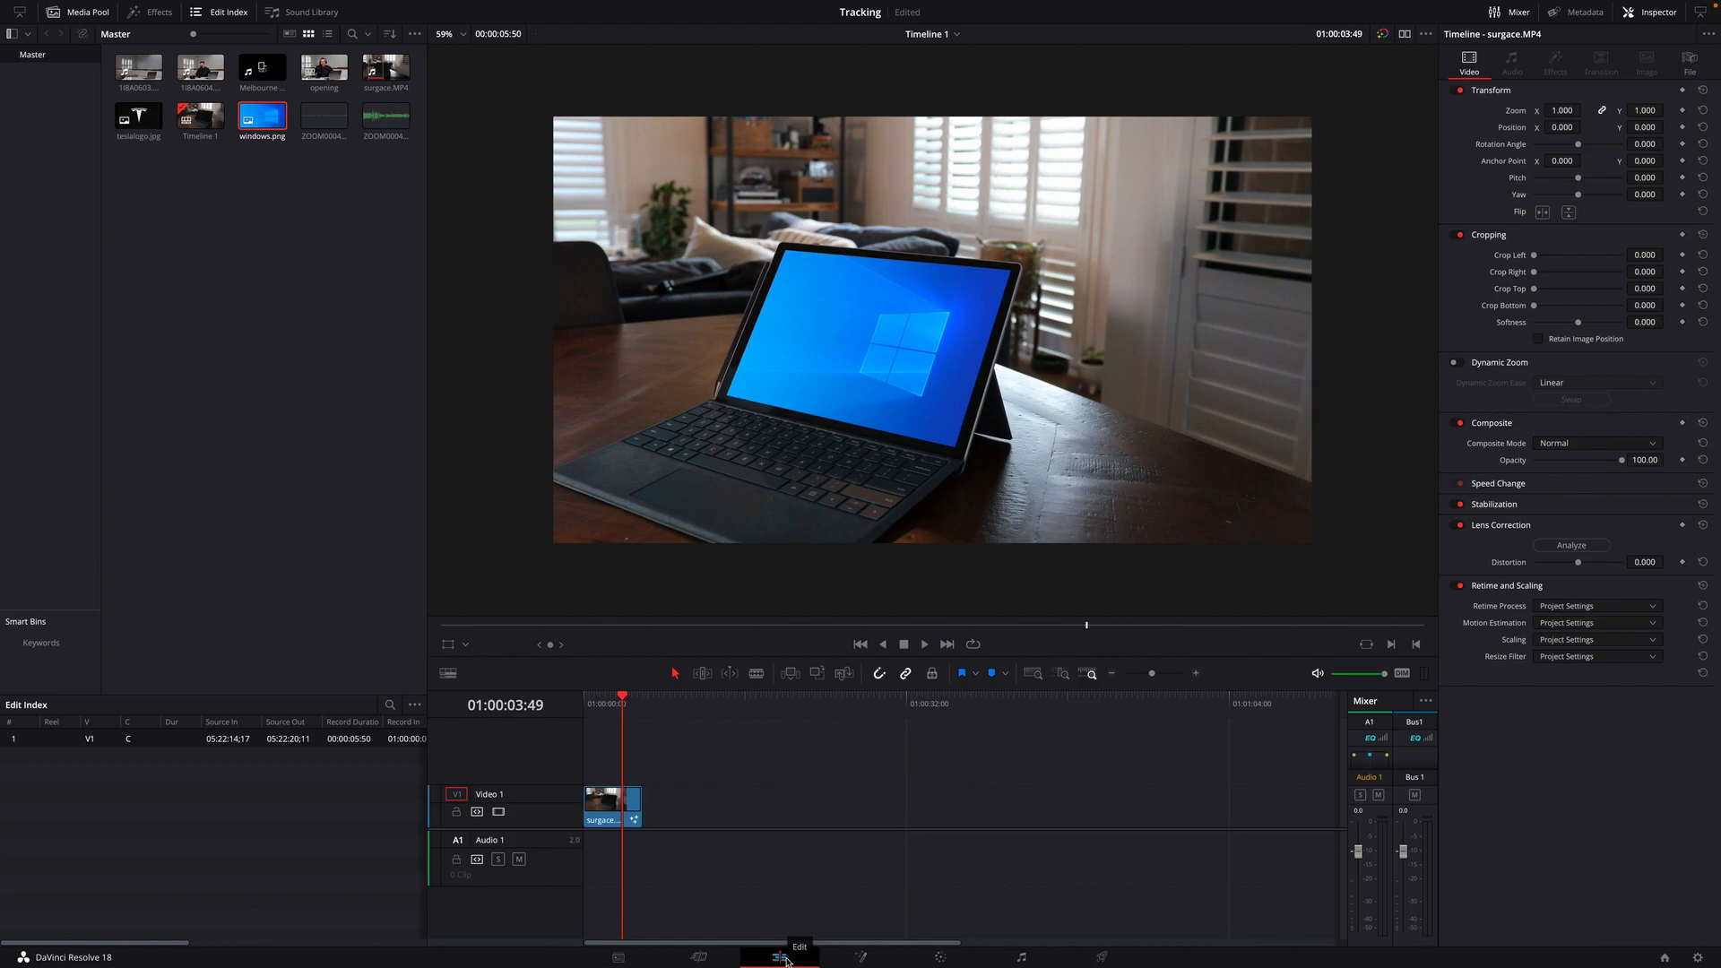
left_click_drag(622, 697, 563, 699)
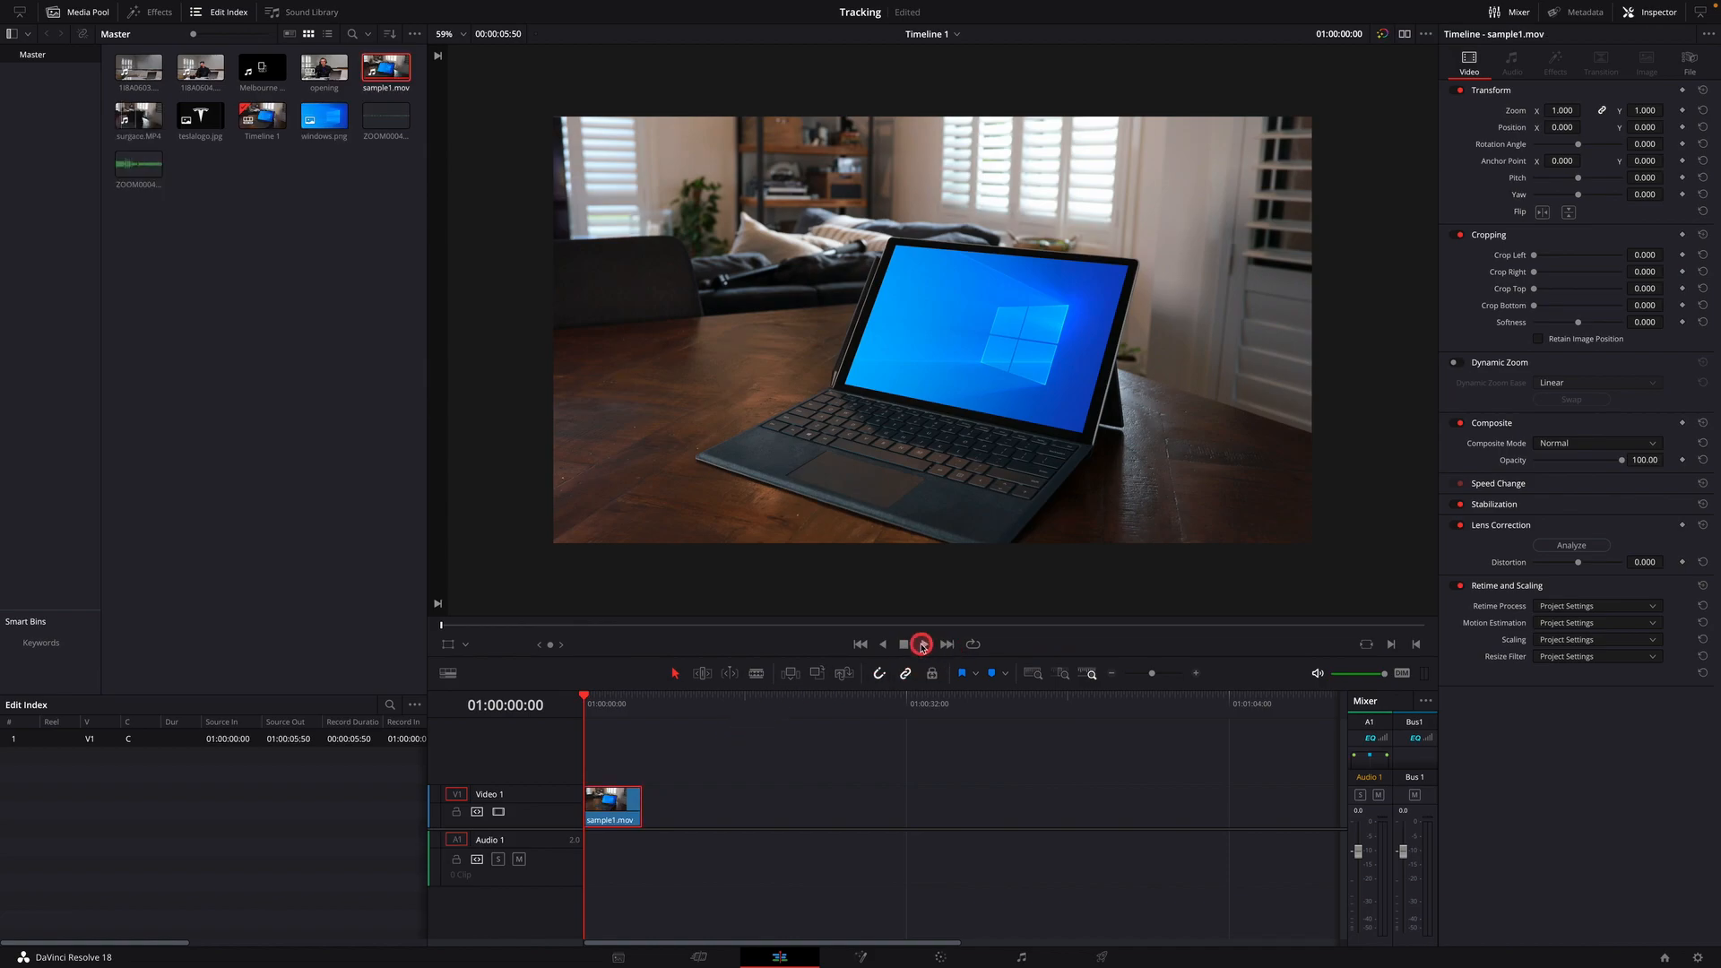
left_click(922, 644)
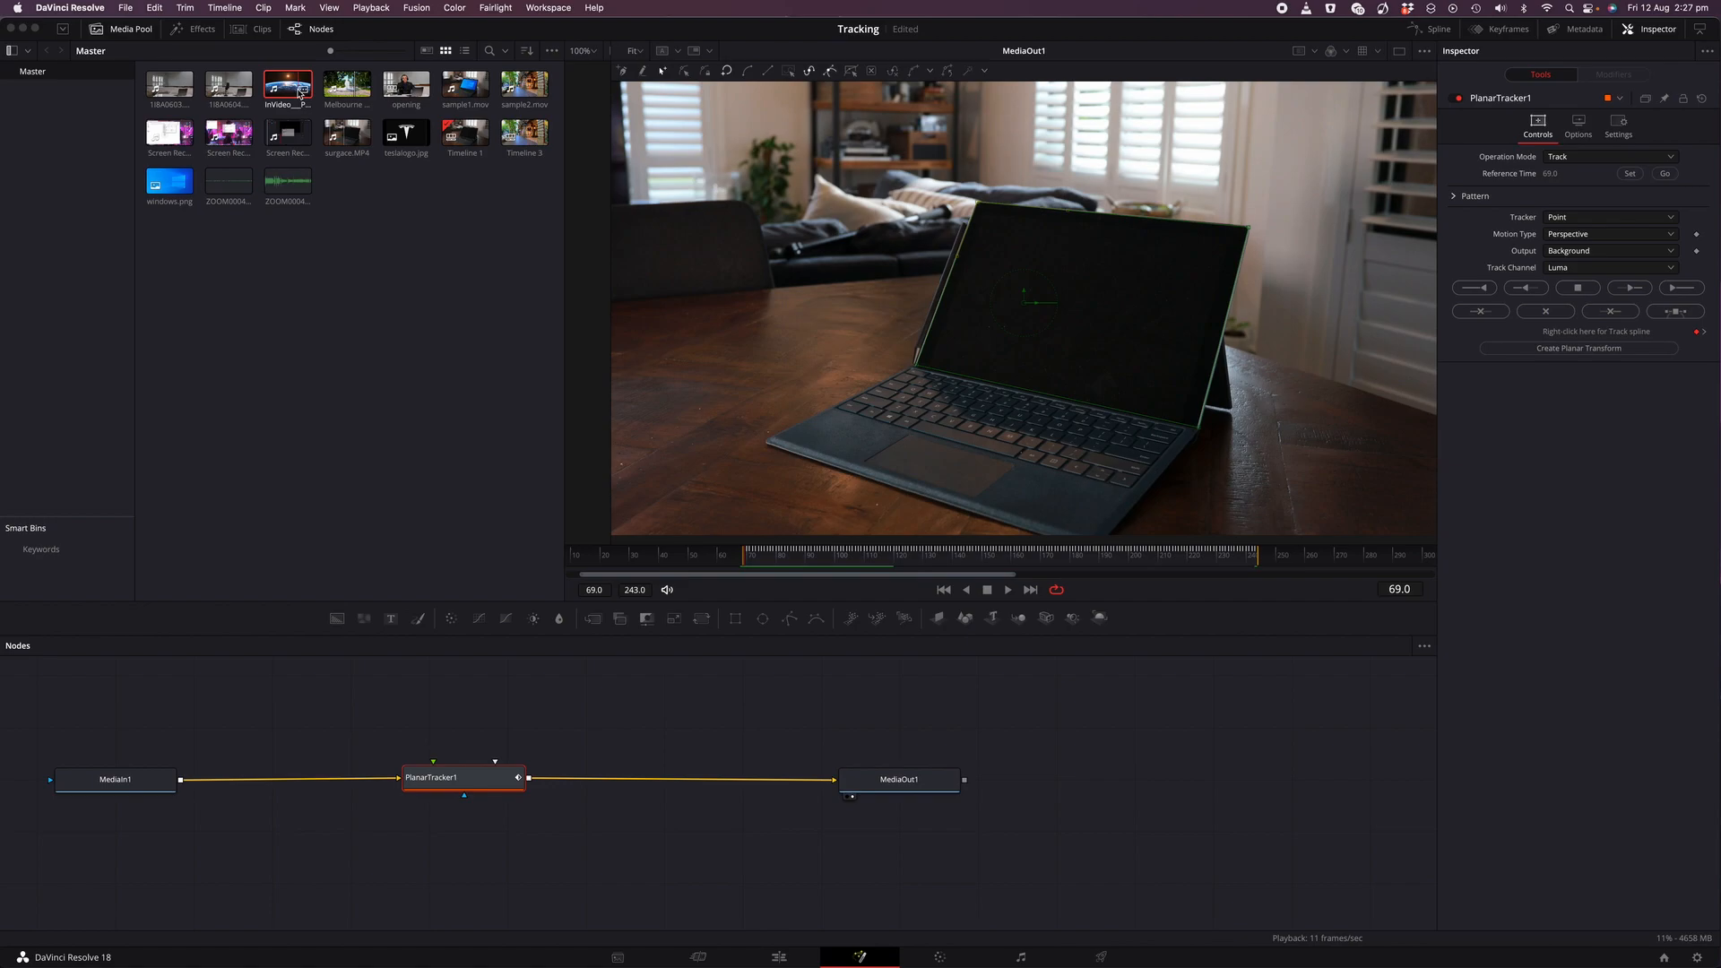
Add the InVideo clip to the node graph as PlanarTracker1's foreground input and set the tracker's operation mode to Corner Pin.
left_click_drag(289, 89, 372, 726)
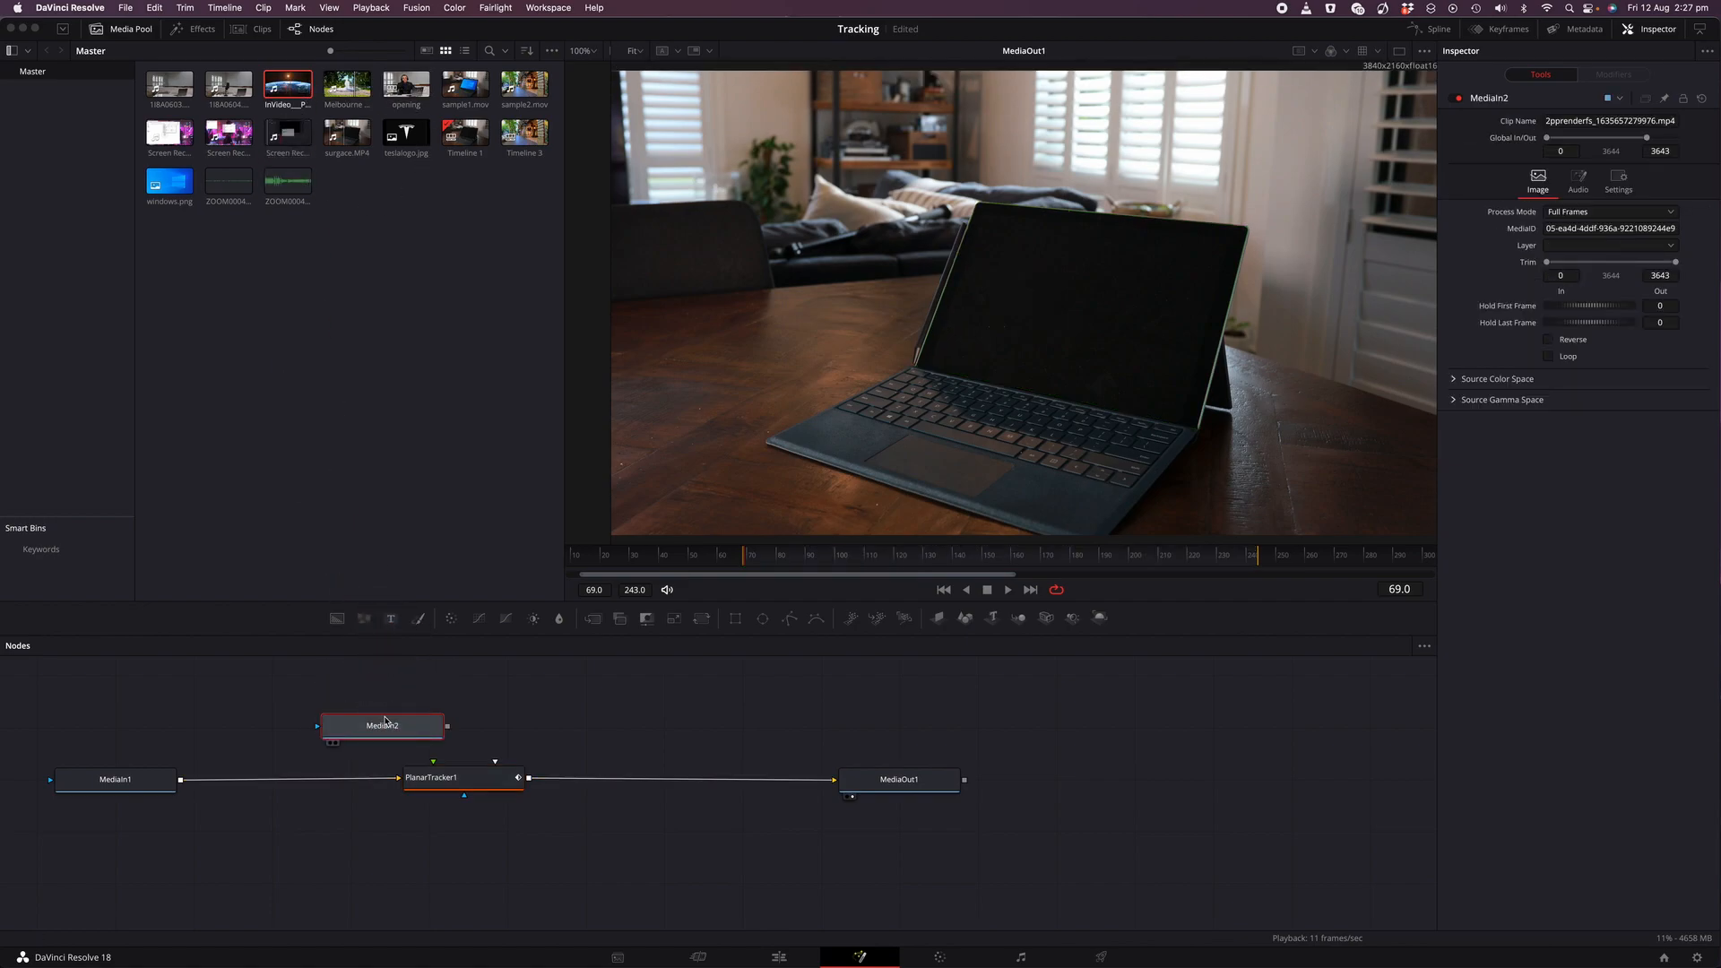
left_click_drag(447, 726, 456, 782)
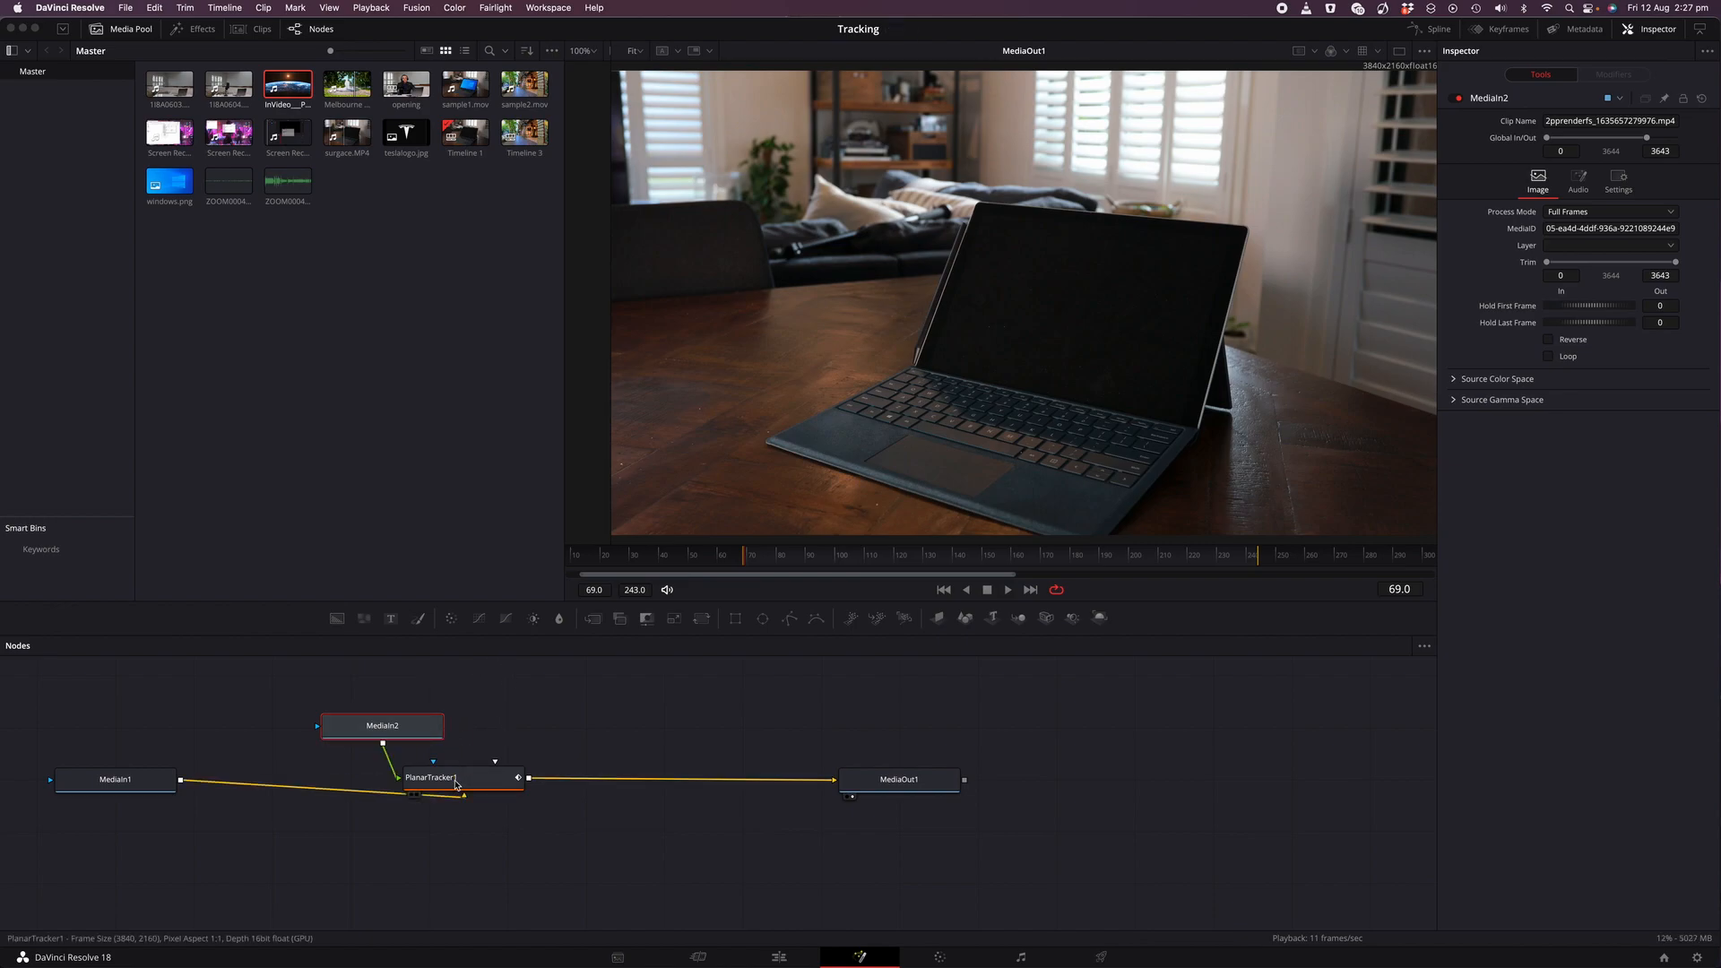
left_click(476, 788)
left_click(1591, 159)
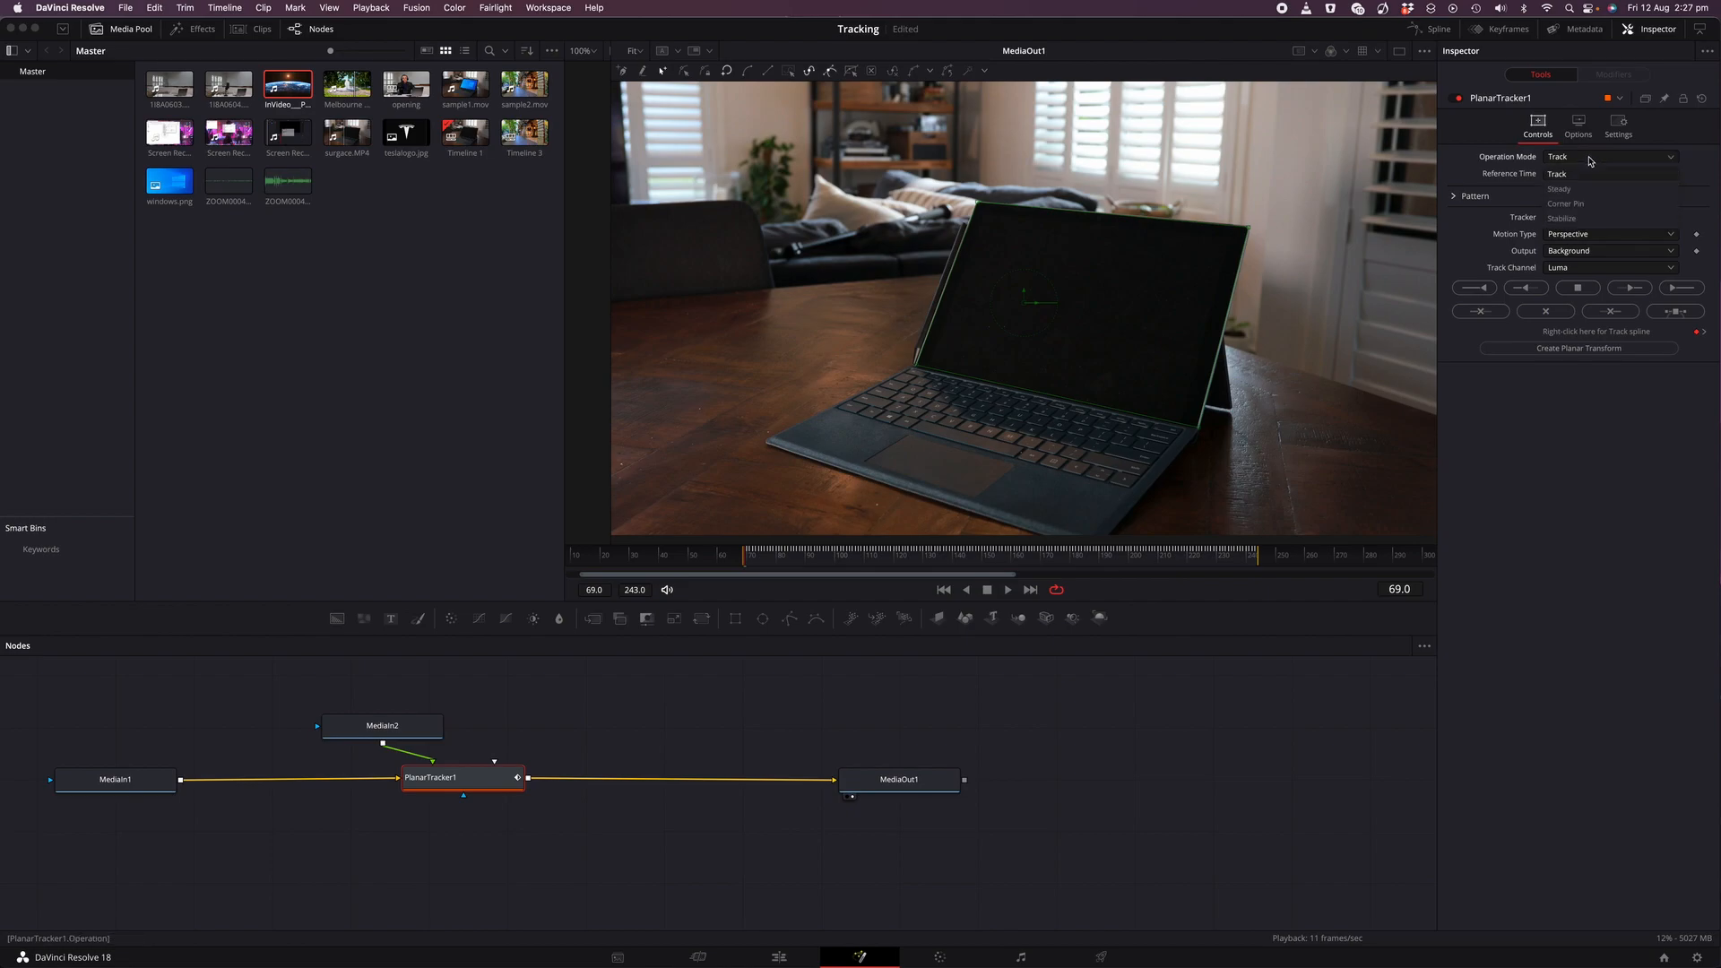
left_click(1577, 205)
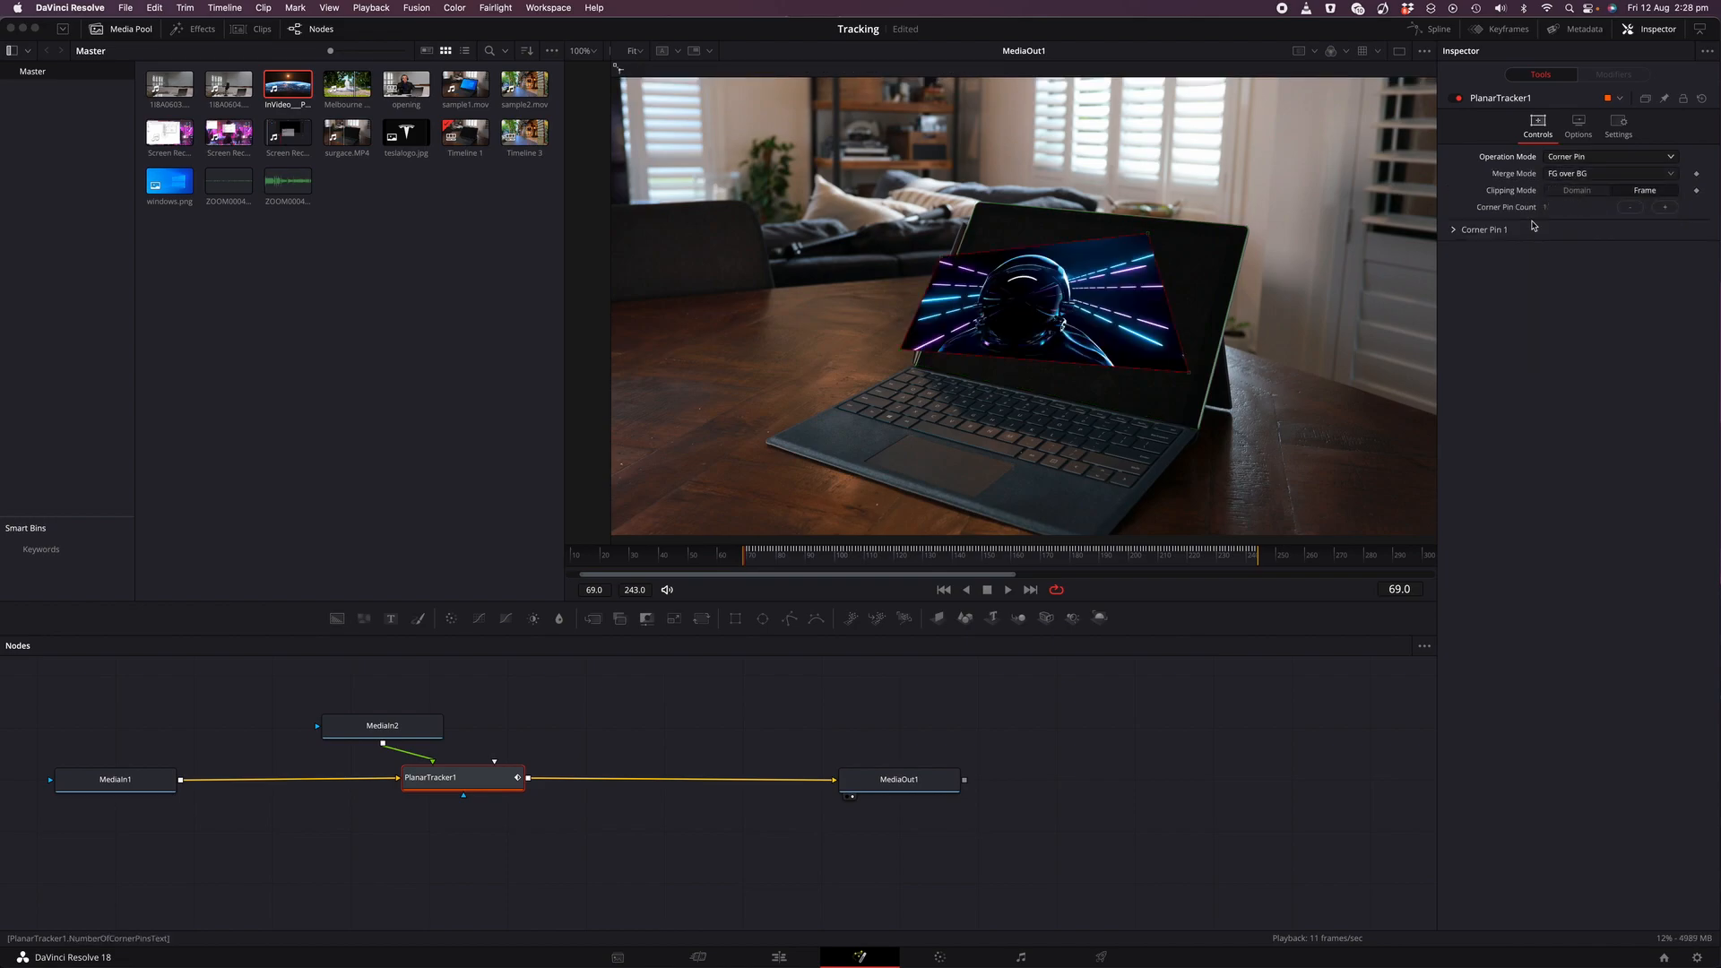
Move the four corners of the astronaut video onto the corners of the laptop screen and play back the composite.
left_click_drag(1149, 238, 1239, 238)
left_click_drag(1188, 379, 1187, 405)
left_click_drag(942, 263, 970, 205)
left_click_drag(902, 354, 930, 361)
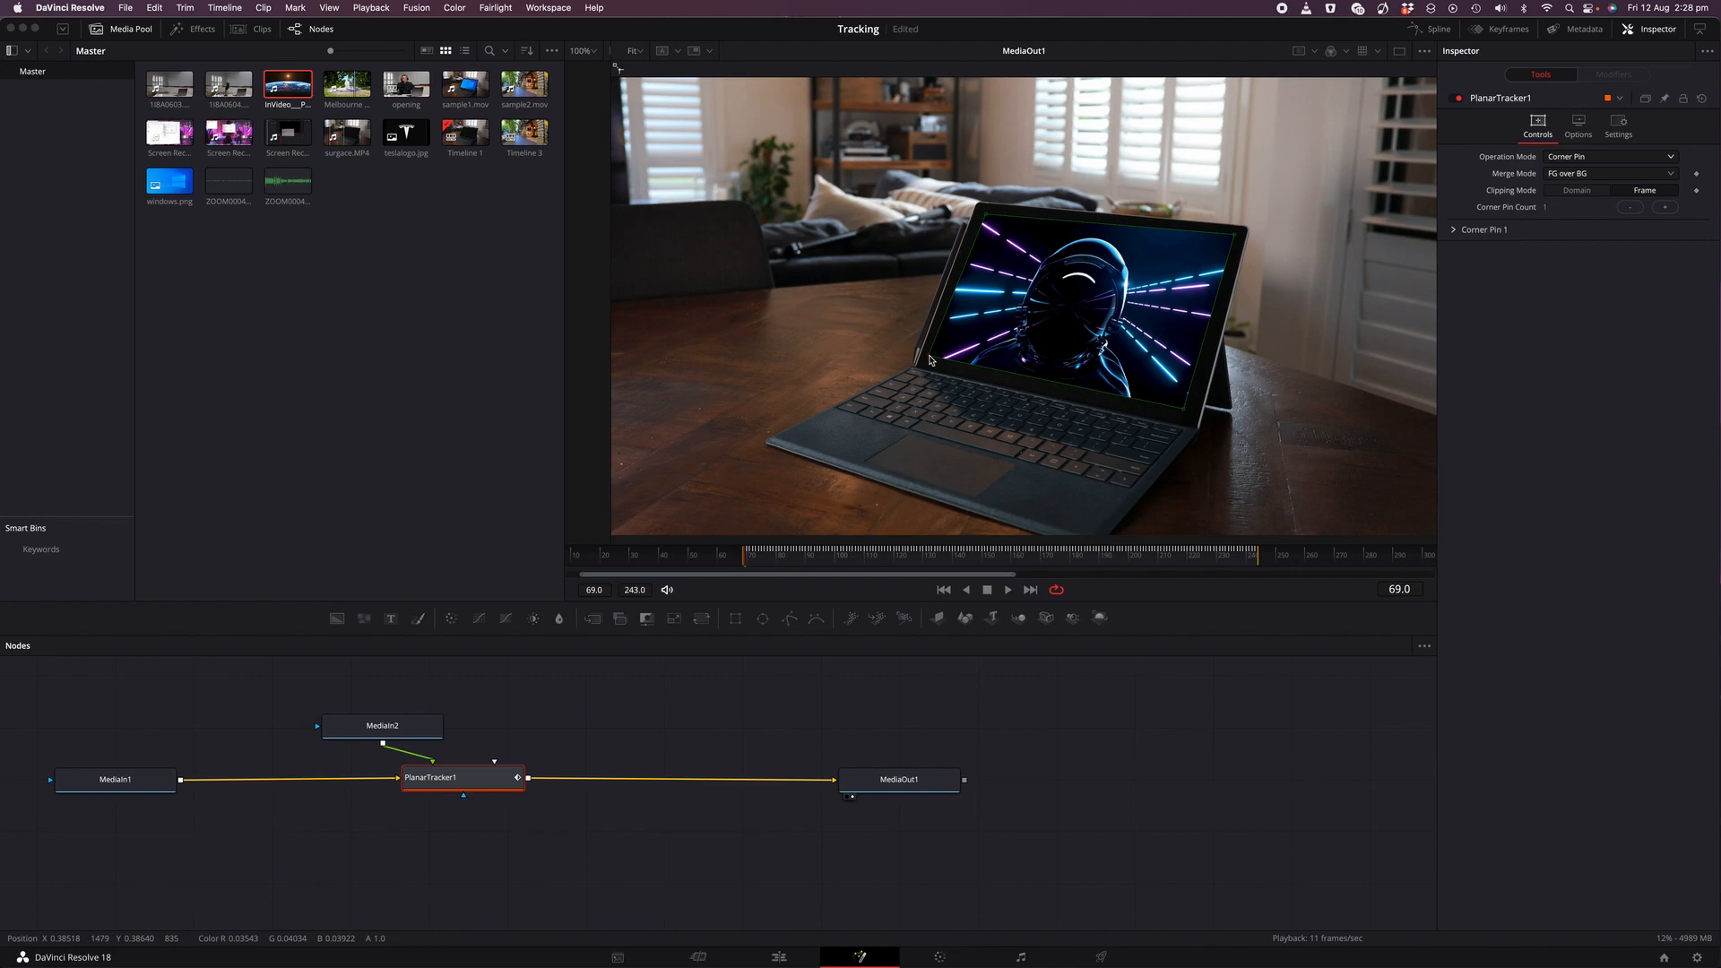
left_click(1007, 590)
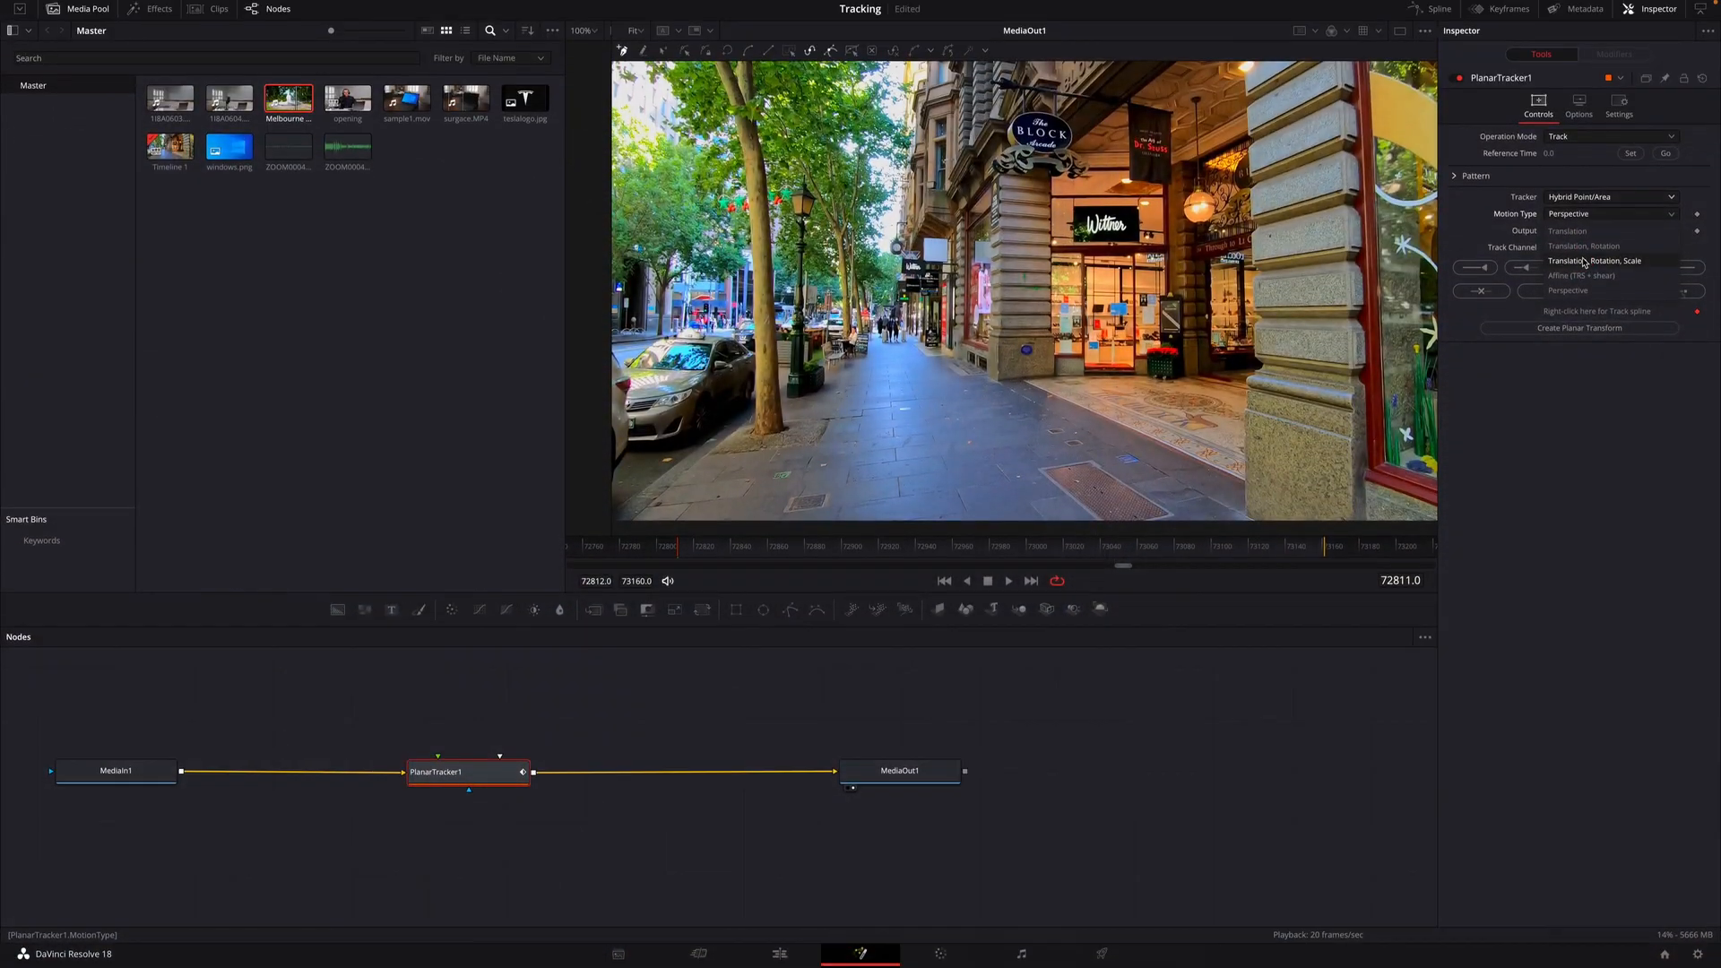
Set PlanarTracker1's reference time to the Melbourne street clip's first frame, 72813.
left_click(1471, 216)
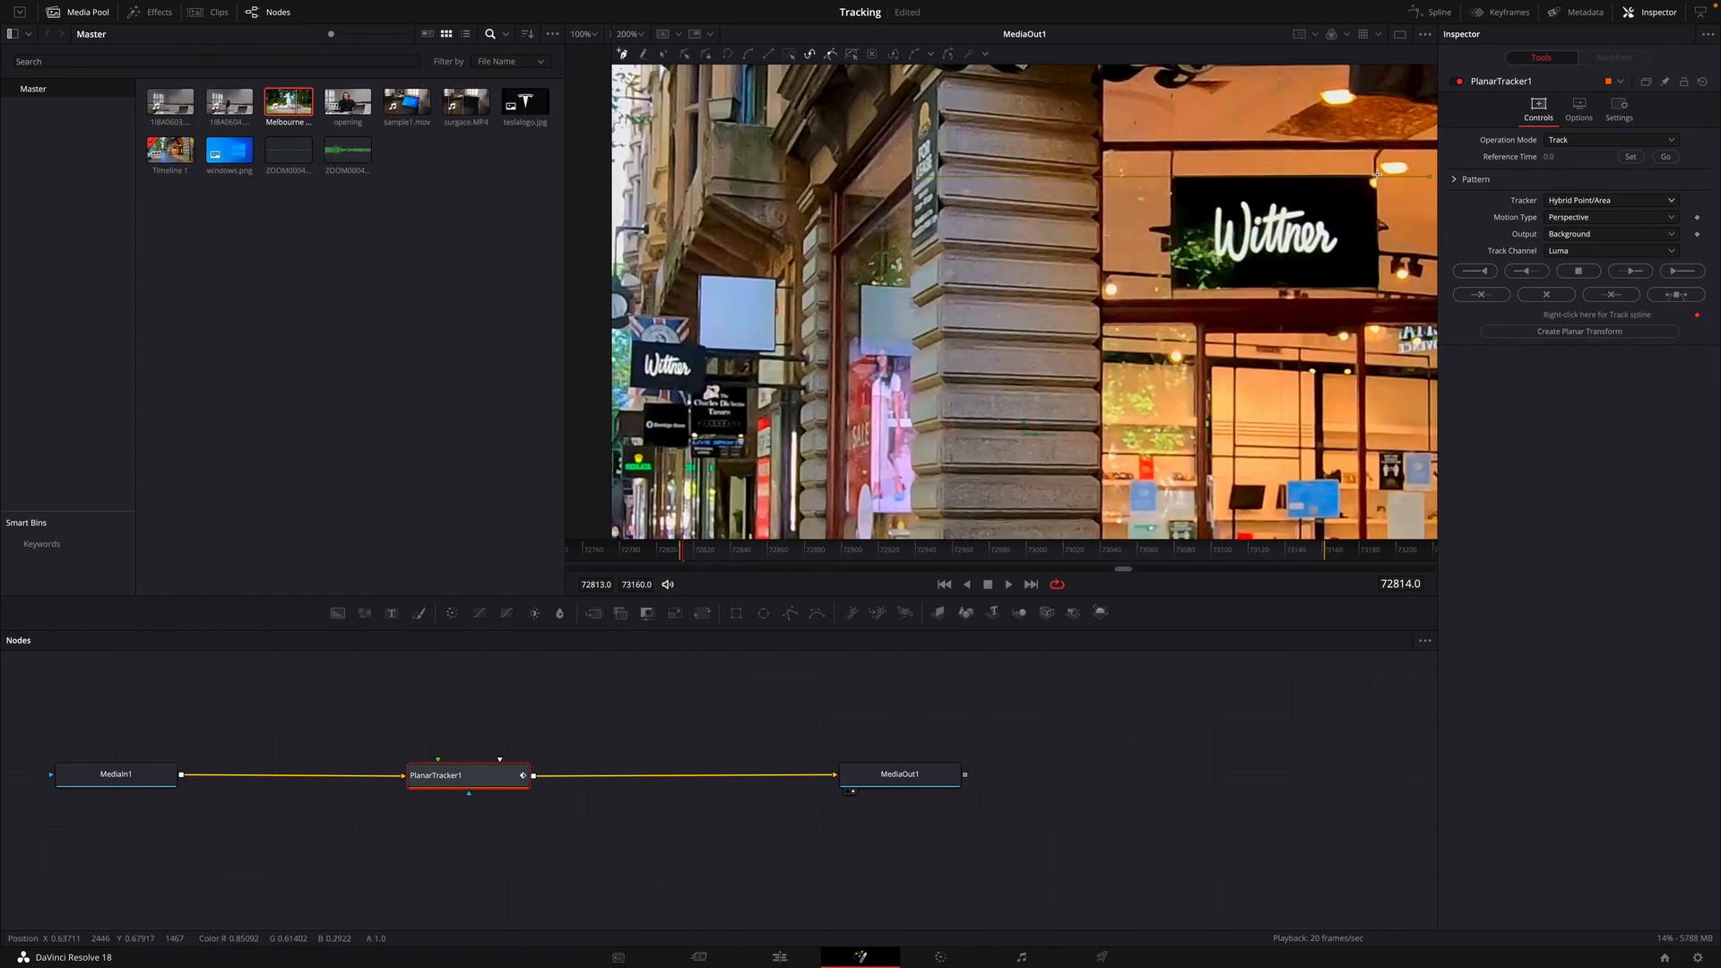
left_click(681, 549)
left_click(1630, 157)
Draw a closed four-point tracking shape around the edges of the black Wittner shop sign.
left_click(1172, 176)
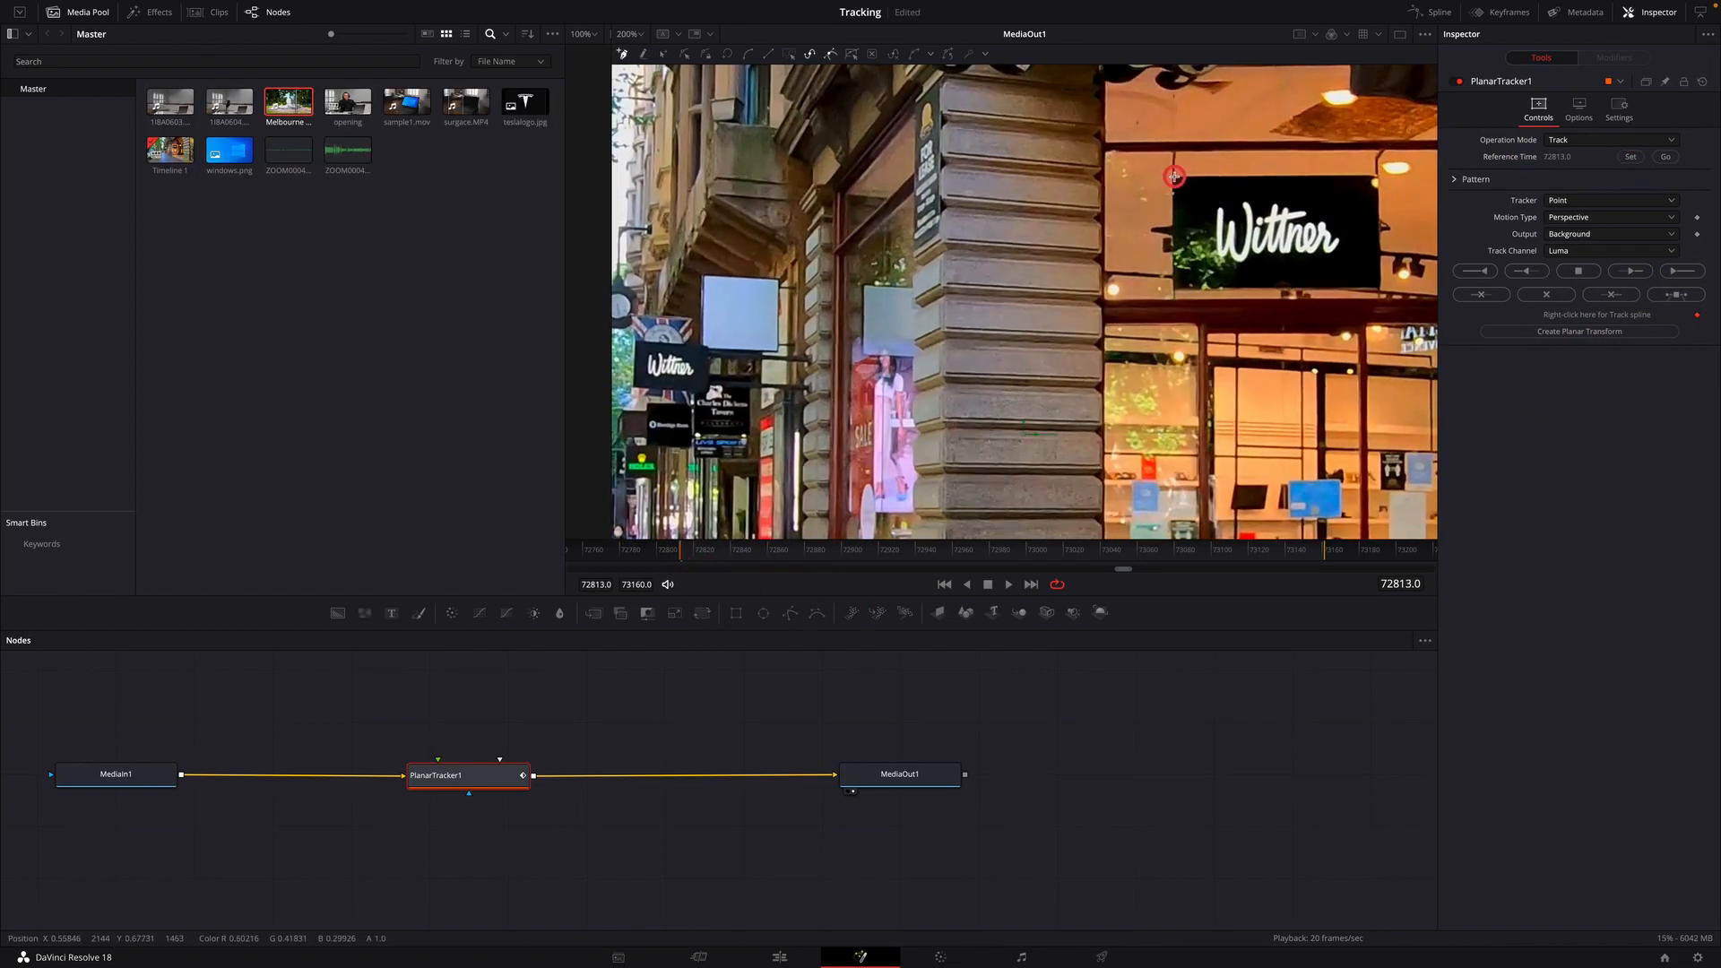
left_click(640, 35)
left_click(633, 132)
left_click_drag(1380, 260, 779, 354)
left_click(716, 140)
left_click(1125, 137)
left_click(1128, 364)
left_click(717, 366)
left_click(716, 139)
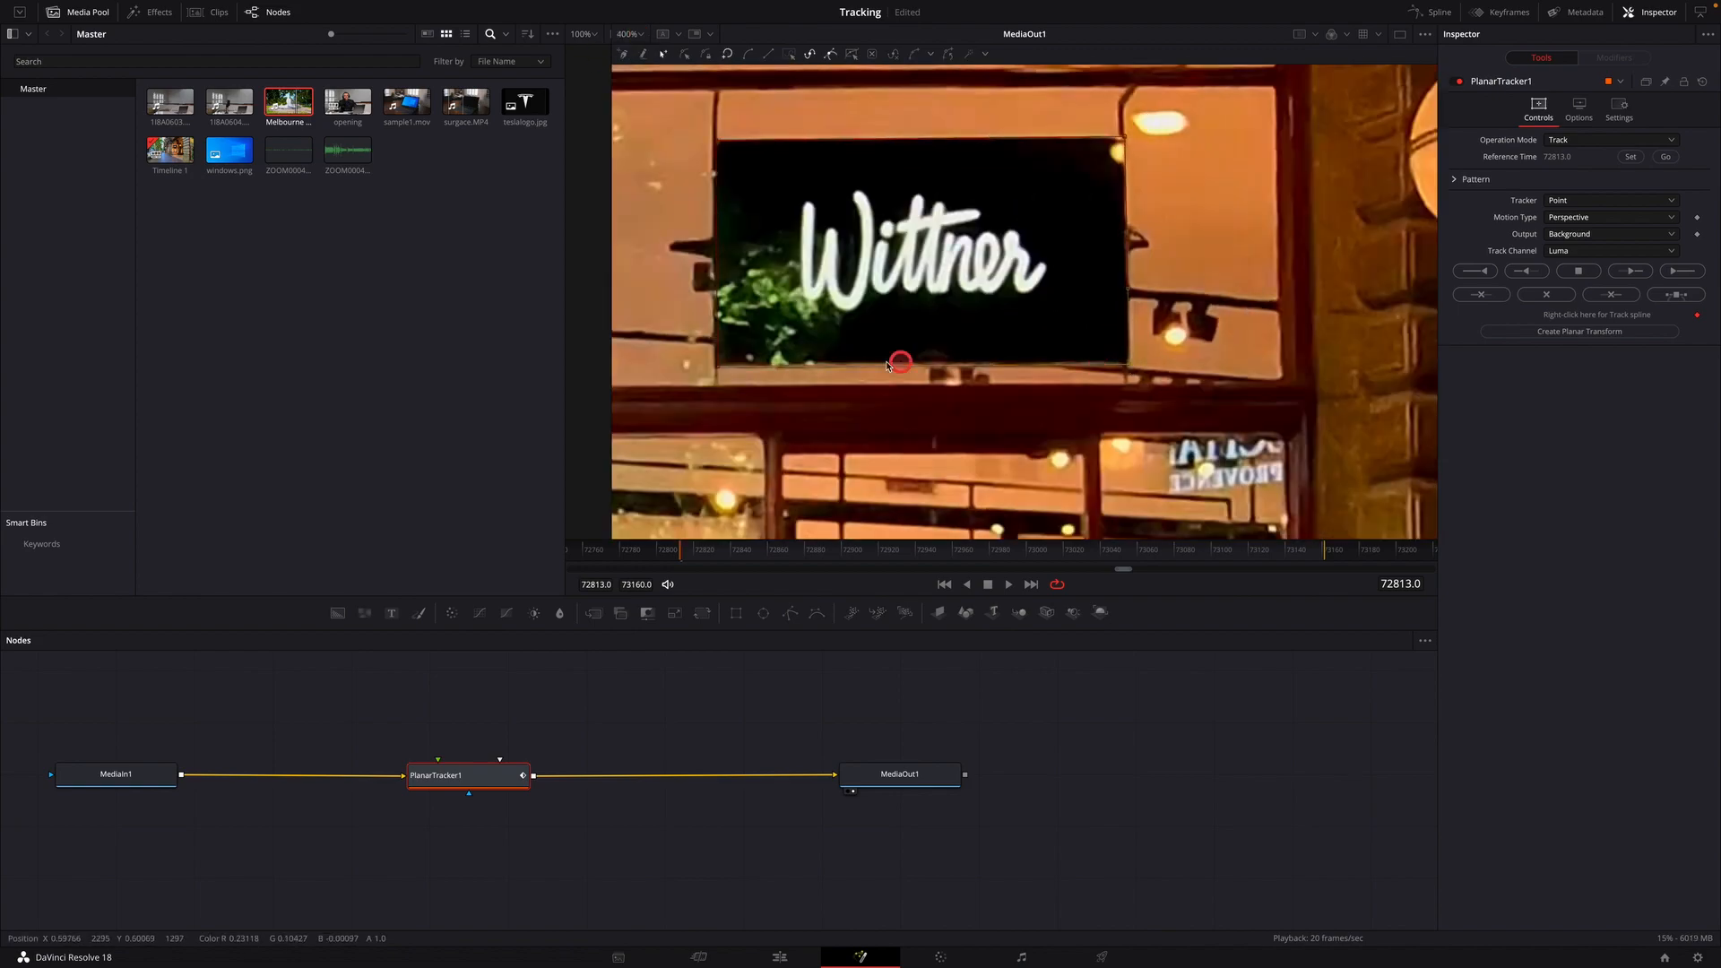
Set the tracker to Hybrid Point/Area with Perspective motion and track the Wittner sign forward to the end of the clip.
left_click(642, 35)
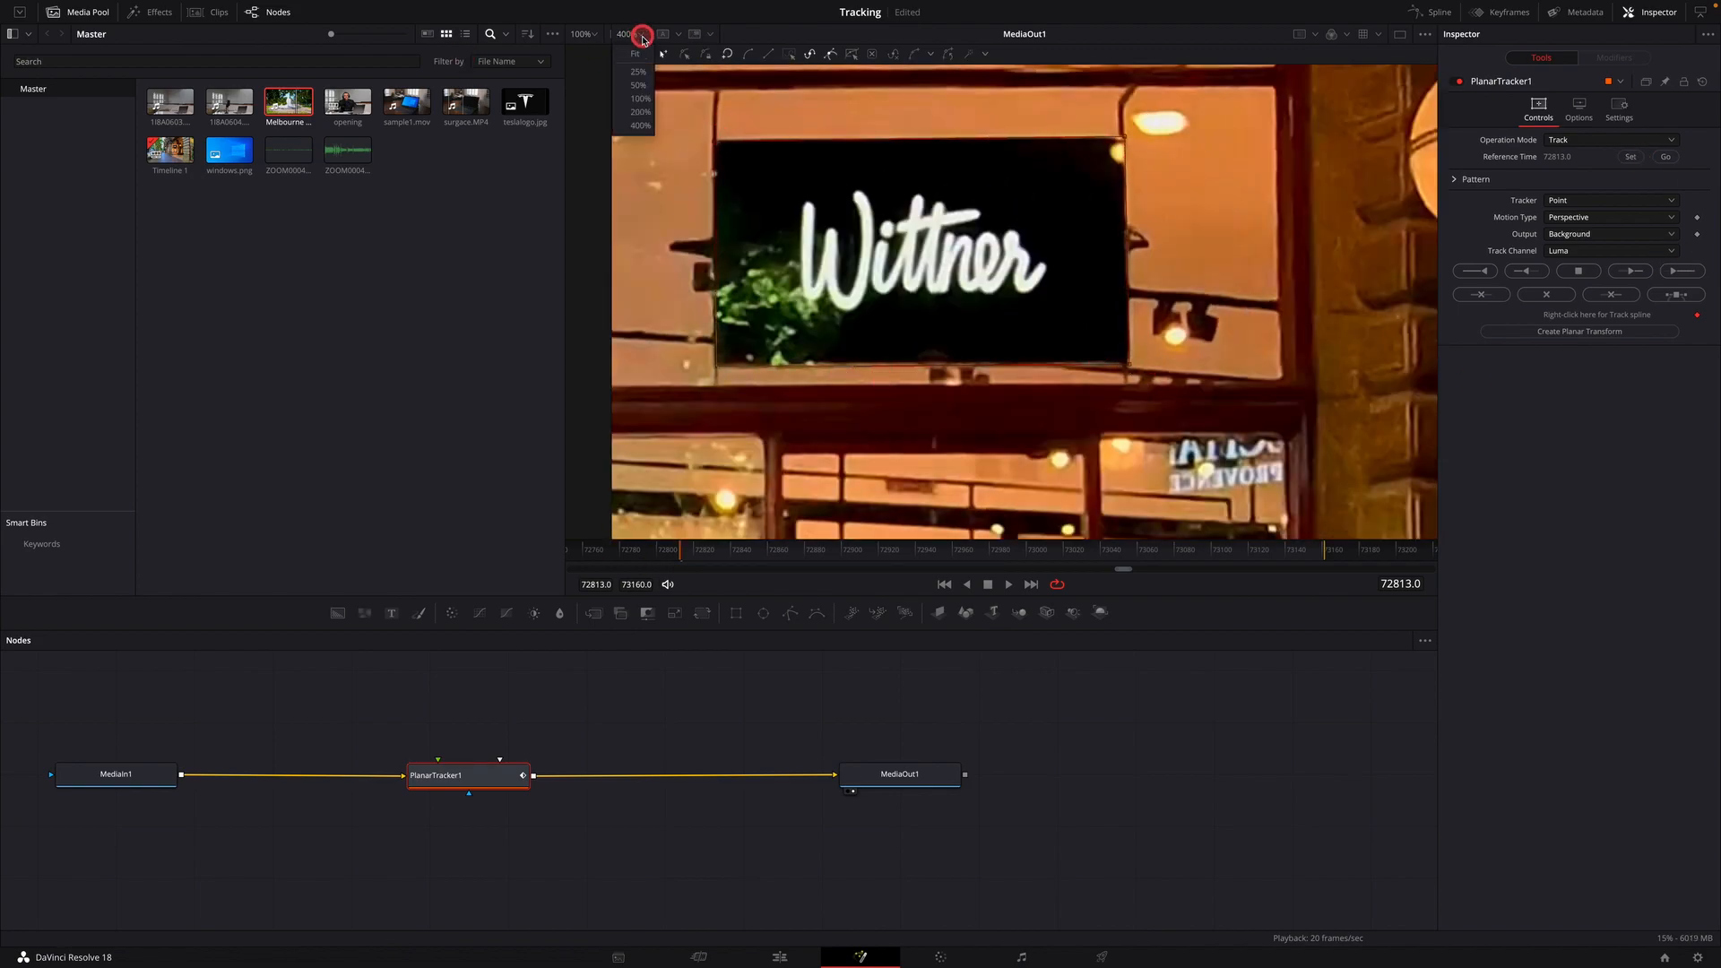
left_click(638, 99)
left_click(1573, 205)
left_click(1574, 231)
left_click(1565, 218)
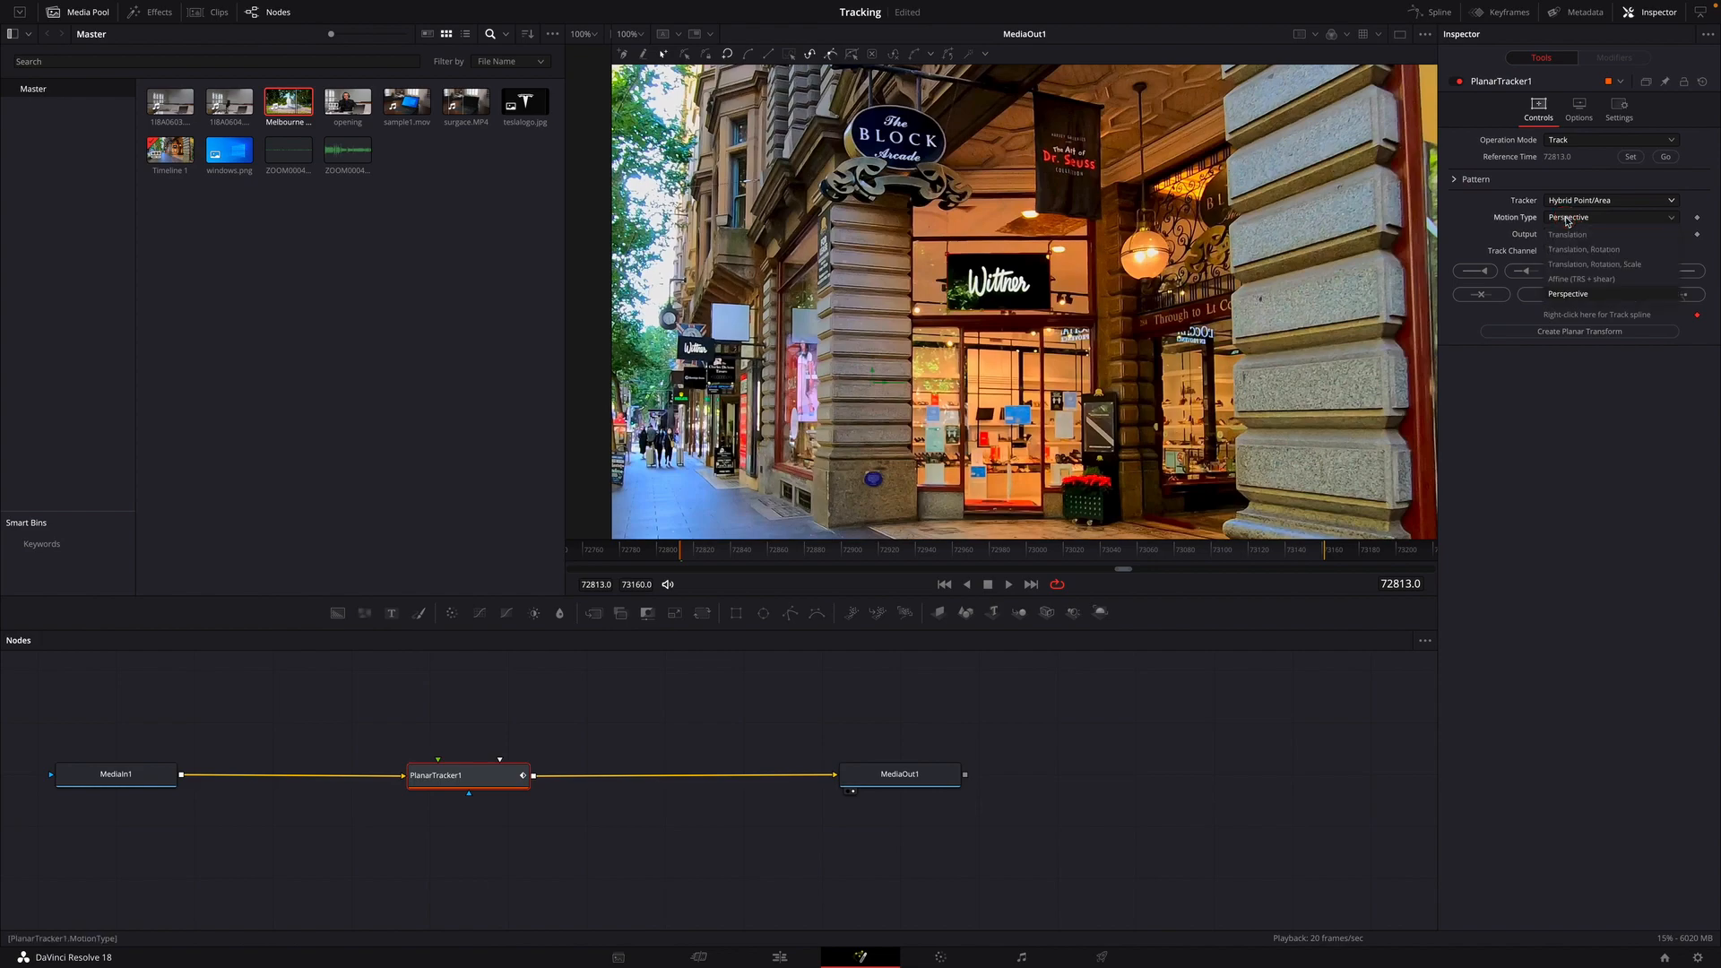
left_click(1475, 230)
left_click(1614, 218)
left_click(1468, 230)
left_click(1673, 274)
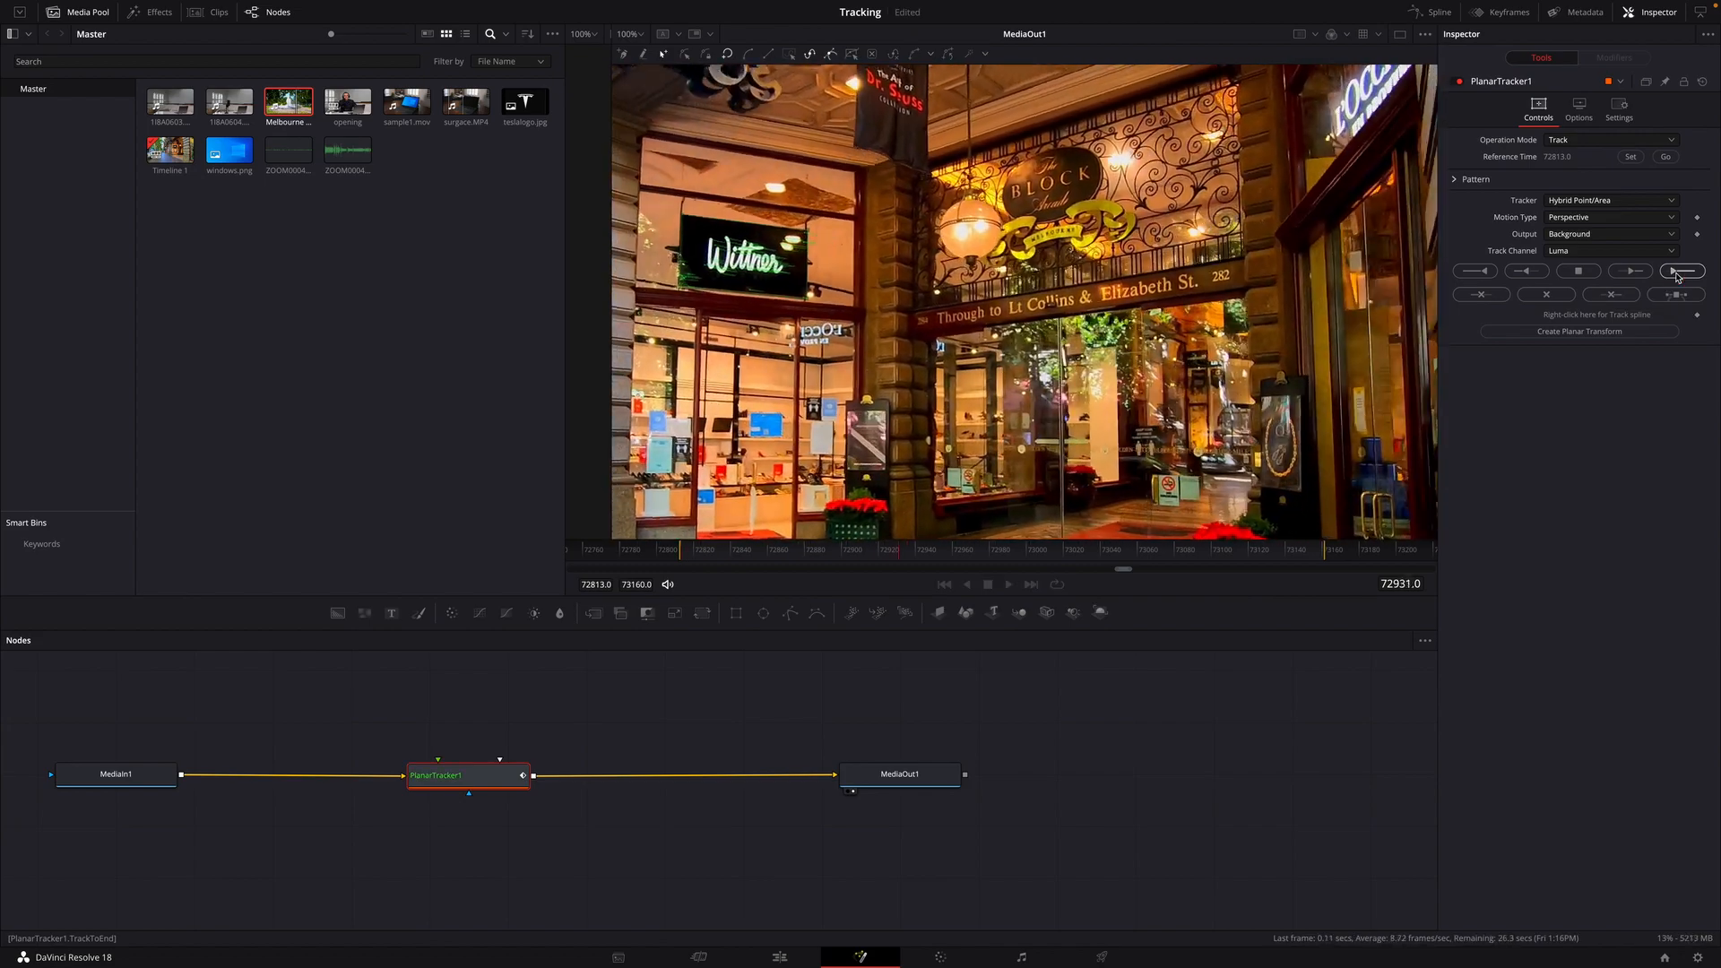
Refine the four corners of the Tesla logo image at frame 73037 so they match the corners of the shop sign.
left_click(630, 34)
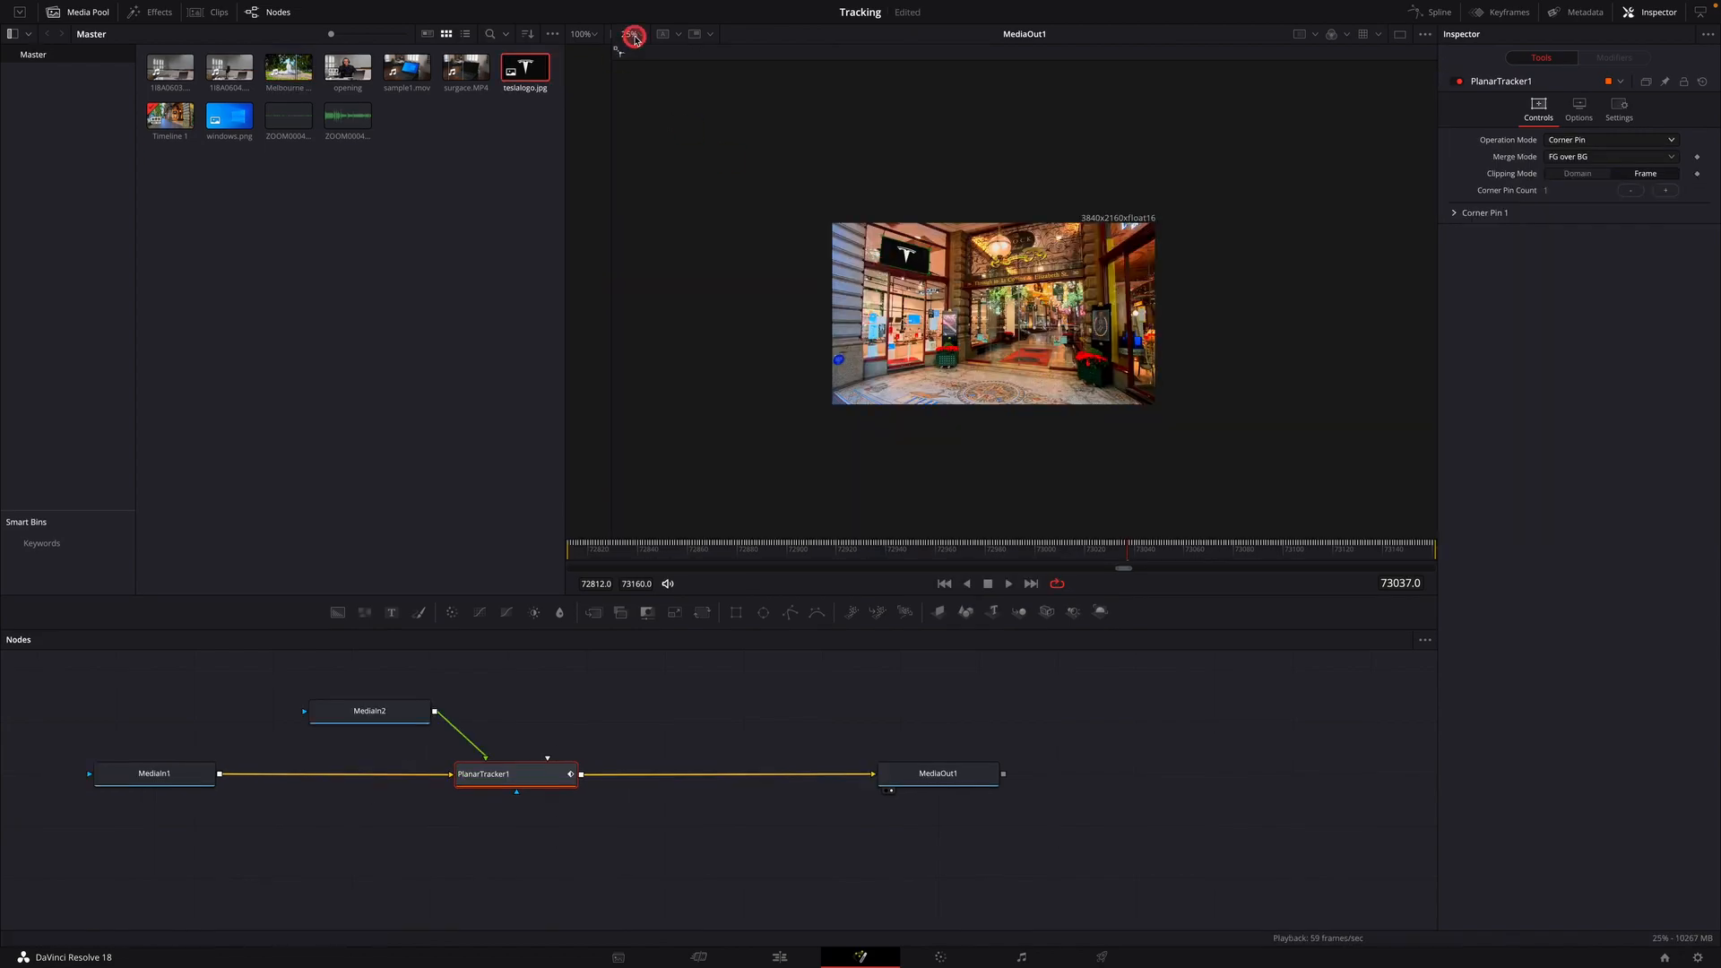
left_click(632, 123)
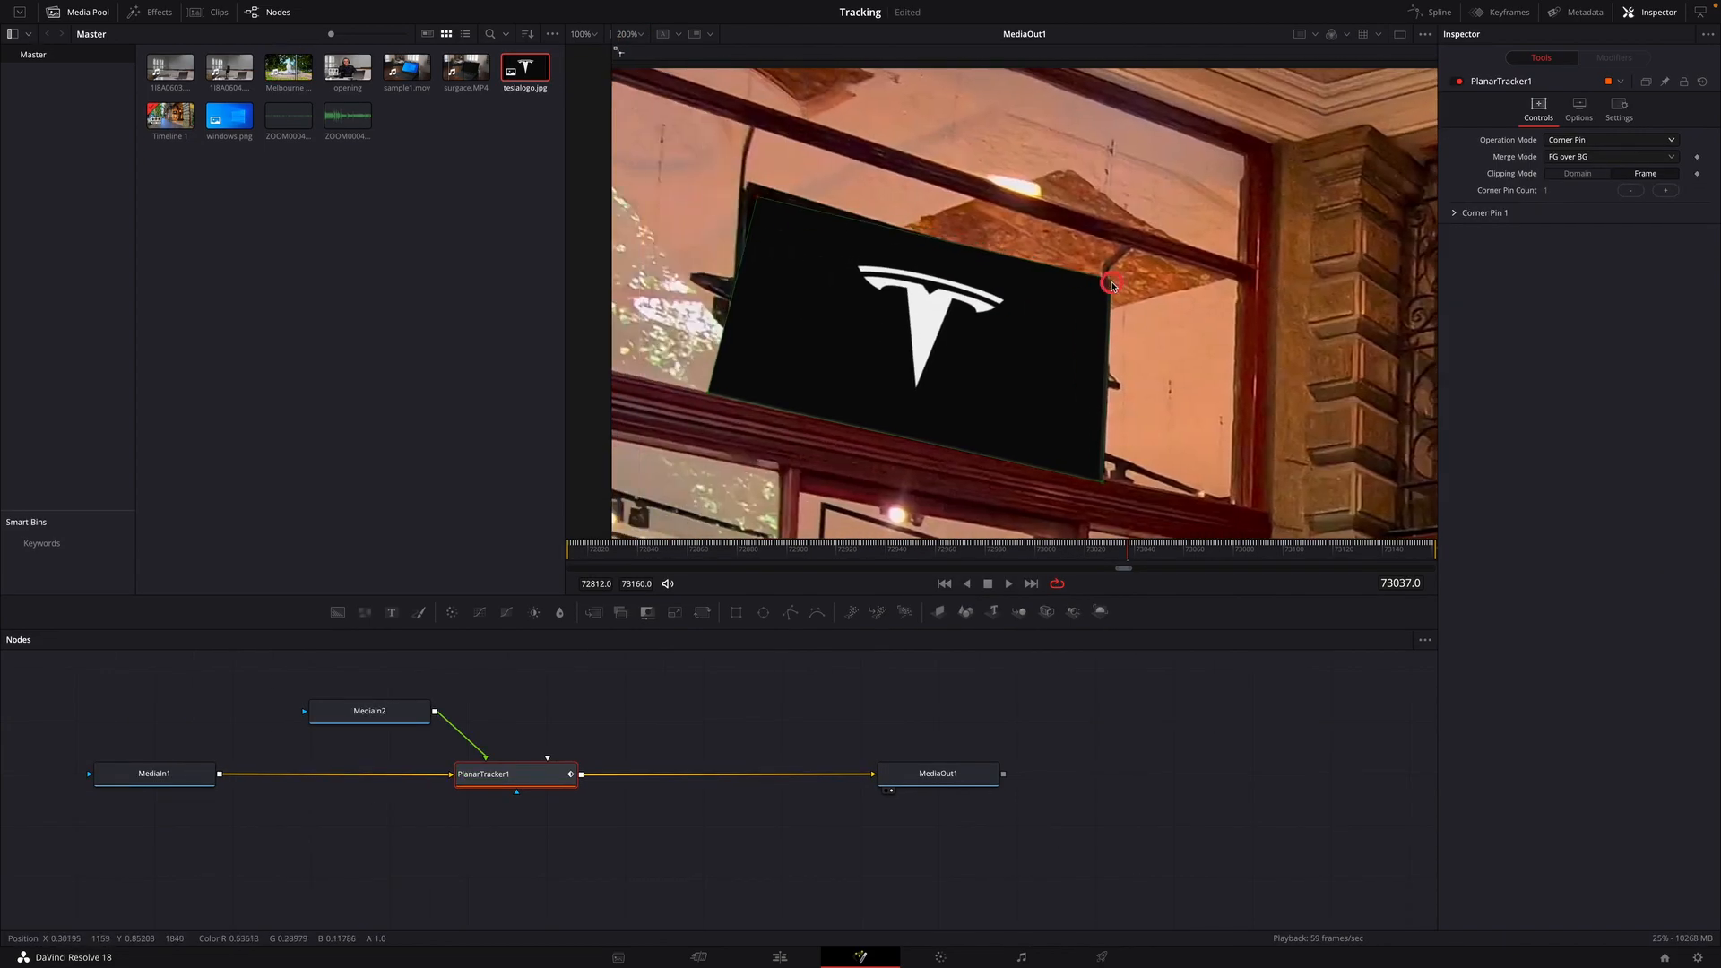
left_click_drag(1111, 282, 1100, 296)
left_click_drag(1103, 483, 1099, 463)
left_click_drag(709, 391, 747, 391)
left_click_drag(758, 199, 755, 194)
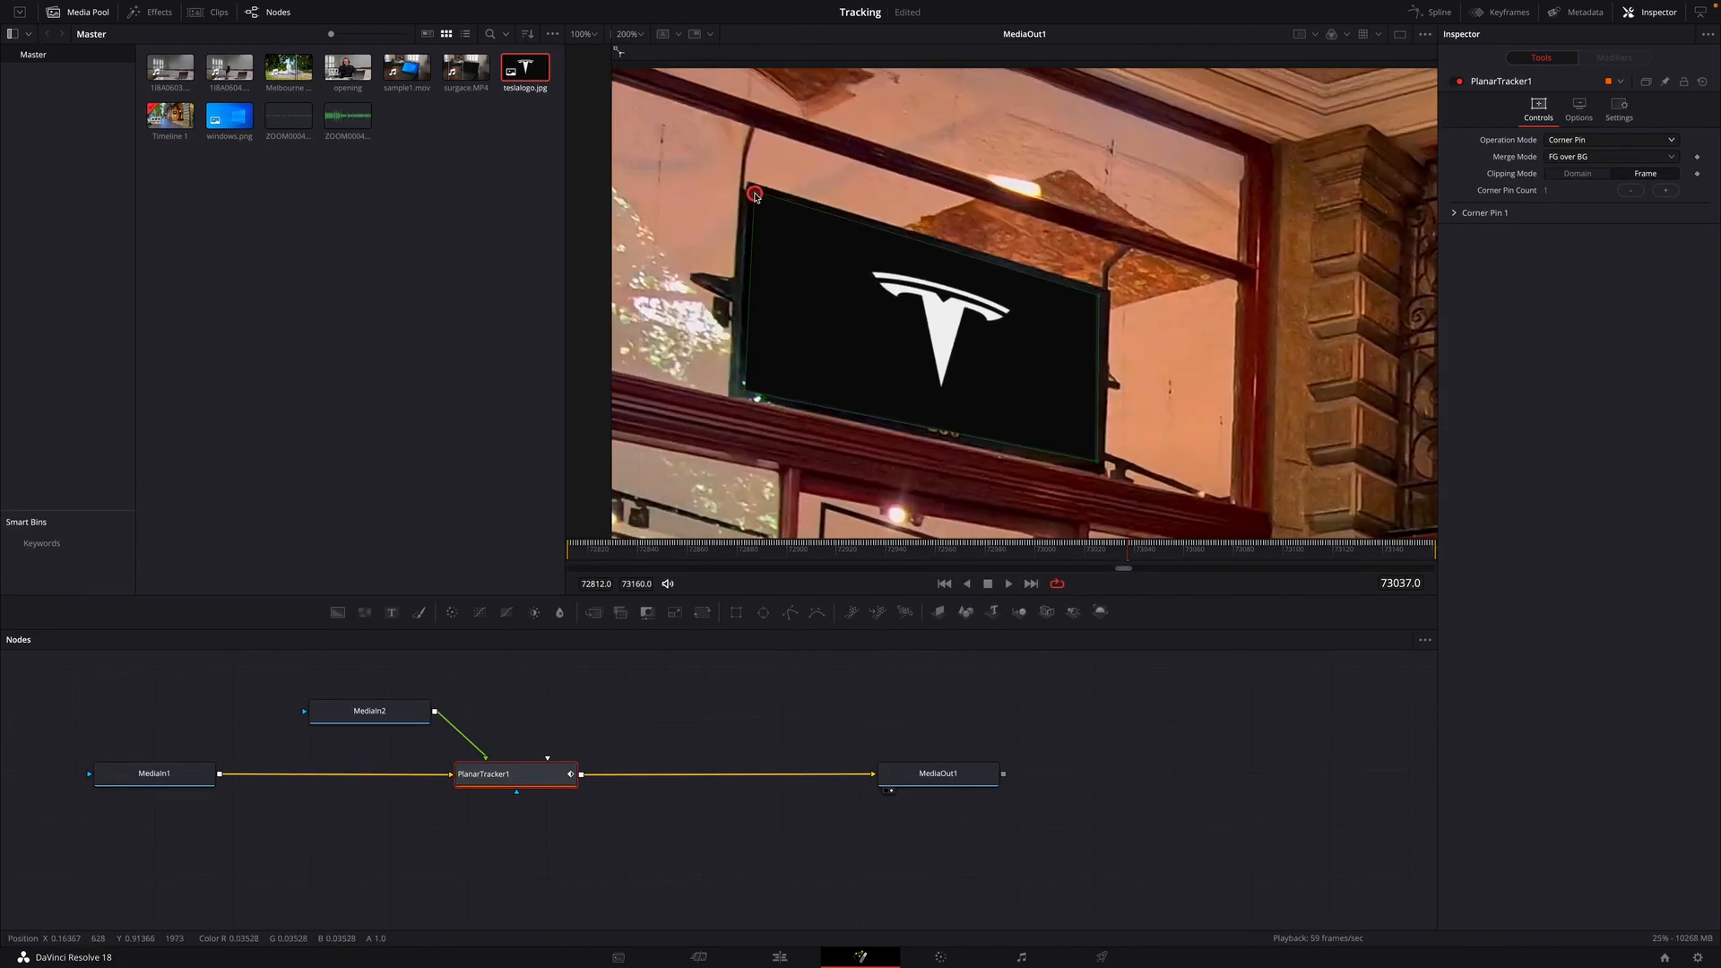
Play back the street composite from the start of the clip to check the Tesla logo on the sign.
left_click(635, 34)
left_click(632, 89)
left_click(575, 553)
key("space")
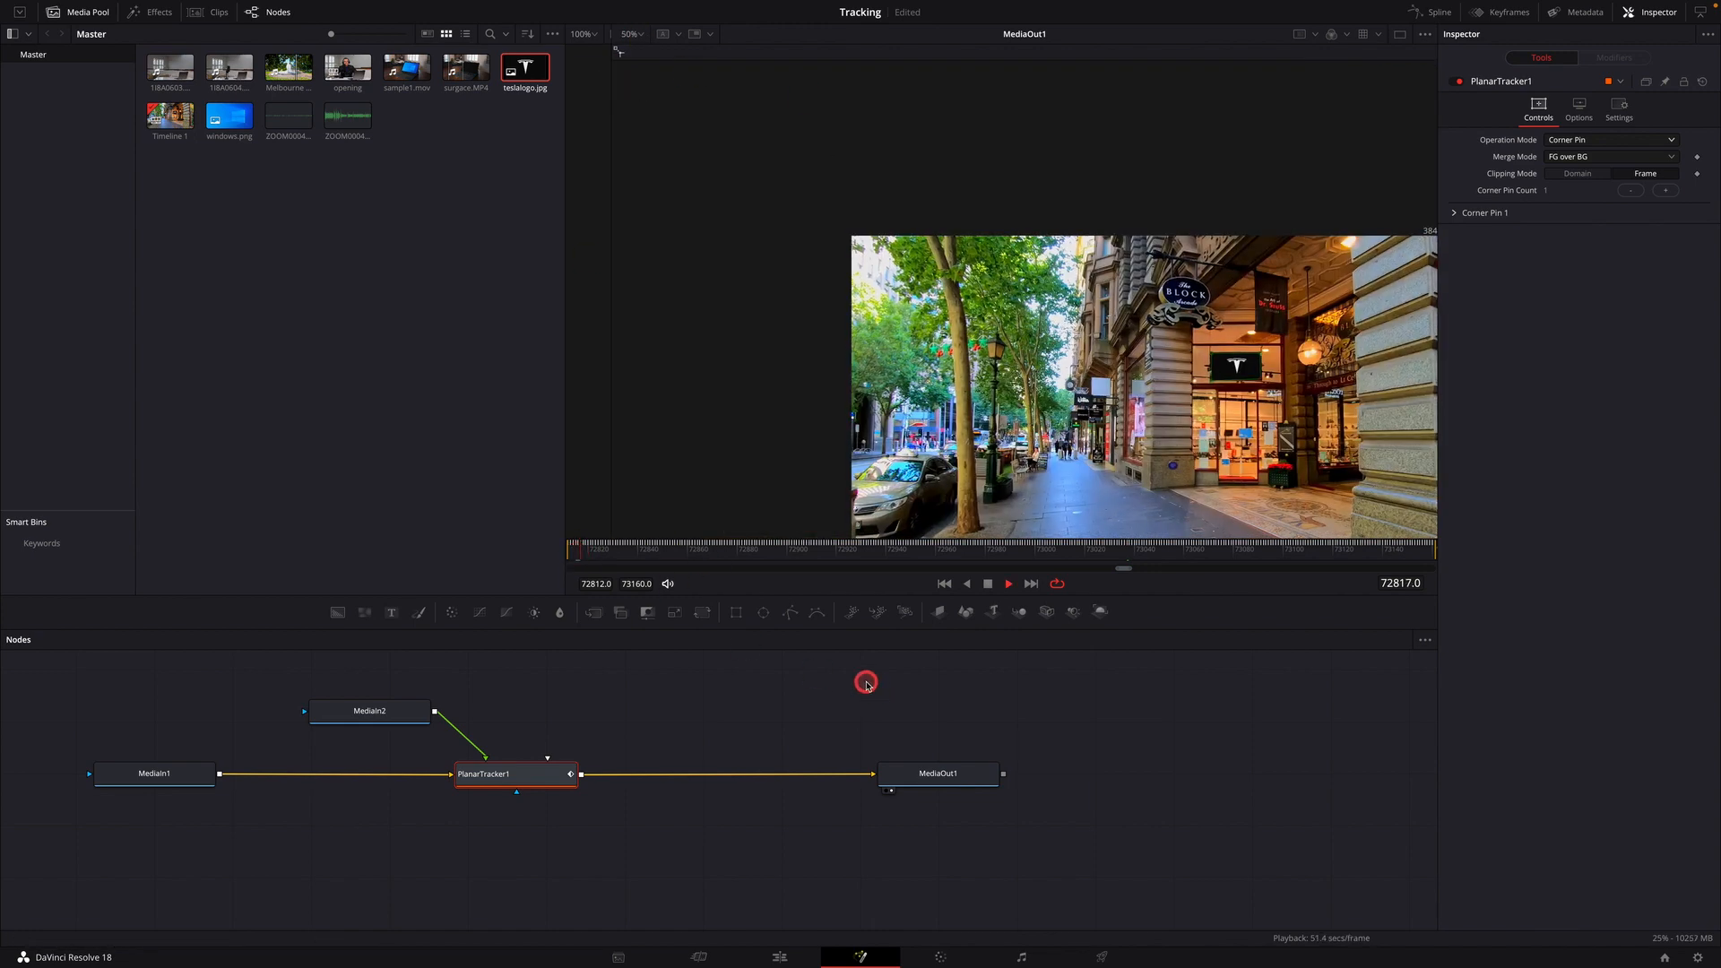